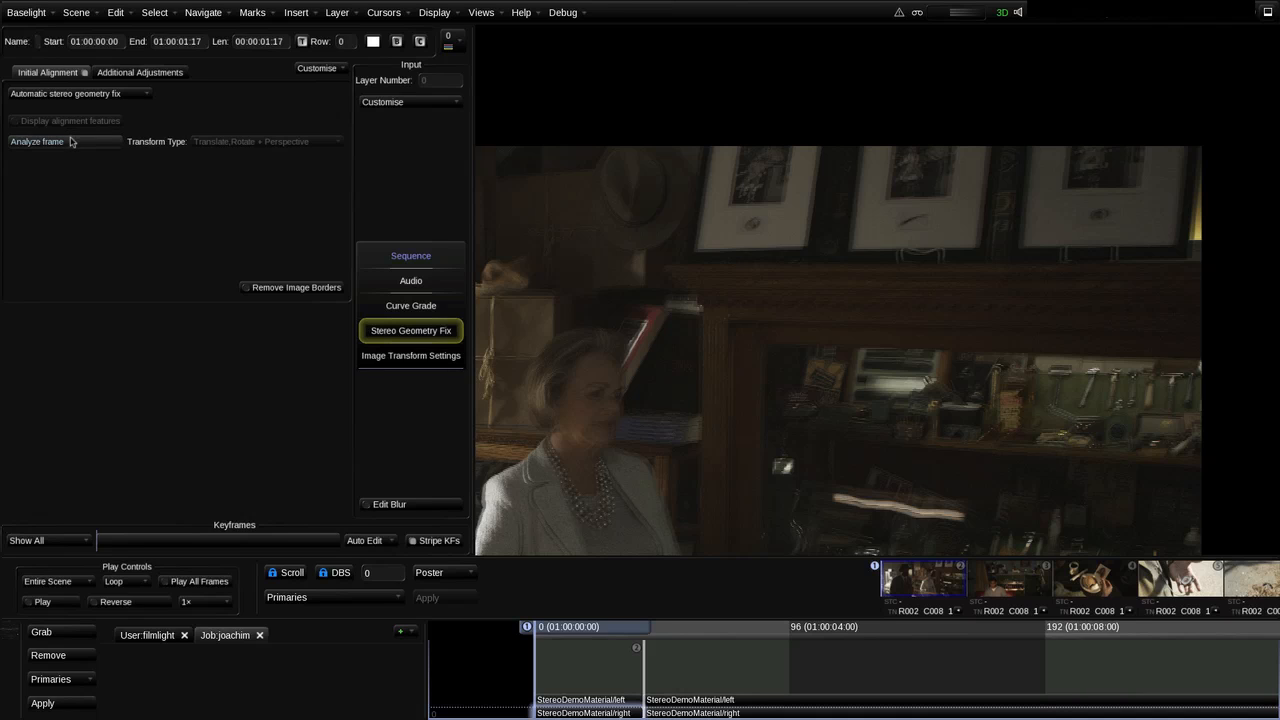
# Analyze the first shot's frame for the automatic stereo geometry fix and view the result in the 1x1 Stereo Difference Layout
pyautogui.click(71, 142)
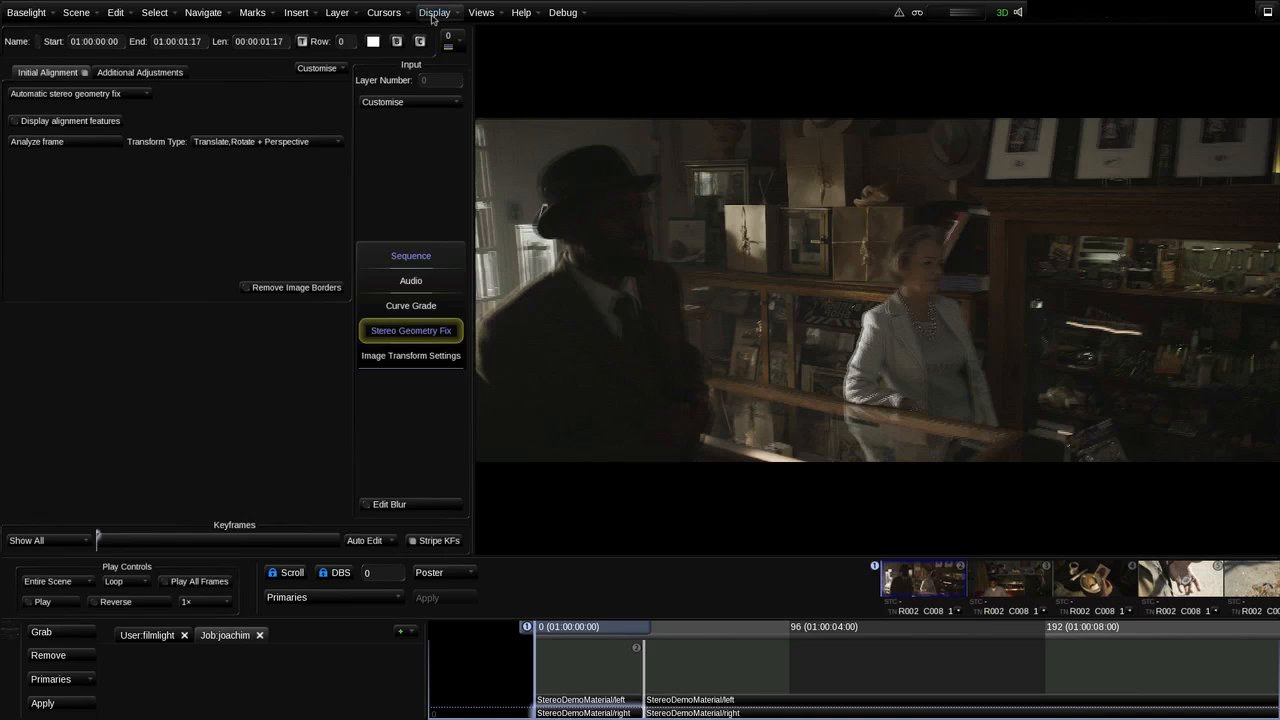
pyautogui.click(433, 13)
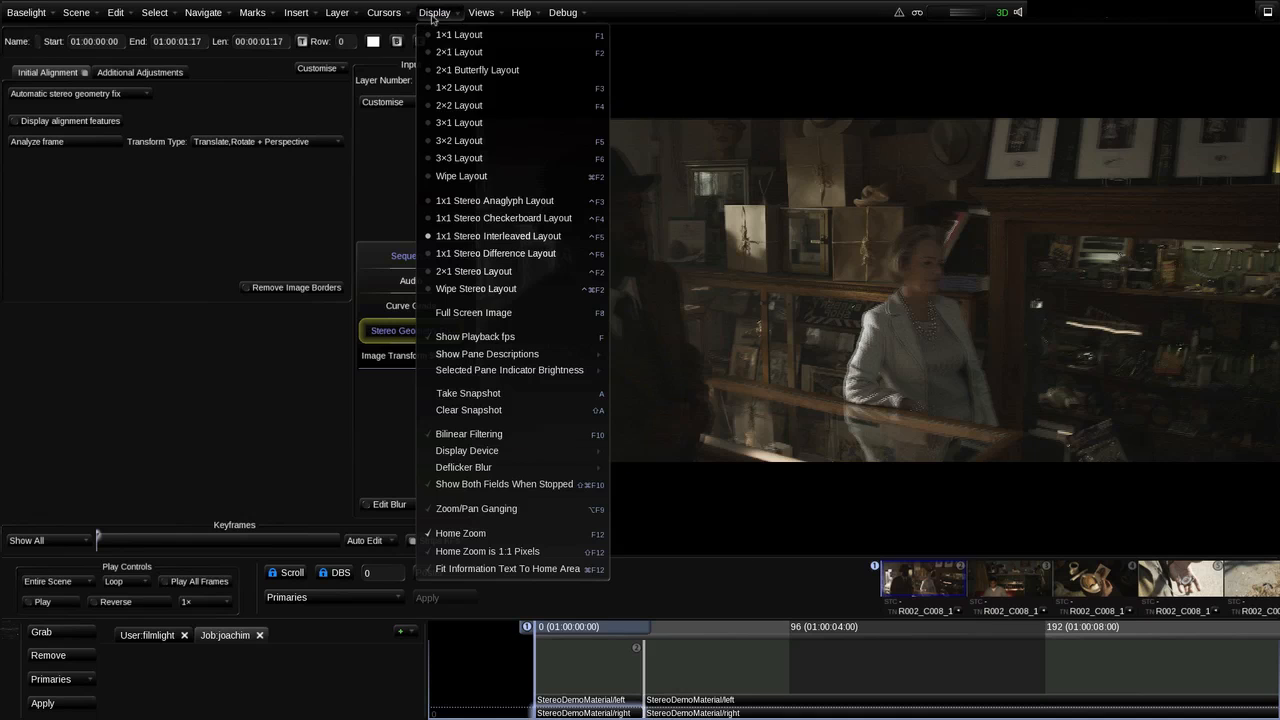
pyautogui.click(507, 253)
# Compare the difference view without correction by setting the transform type to None, and restore Translate,Rotate + Perspective
pyautogui.click(266, 141)
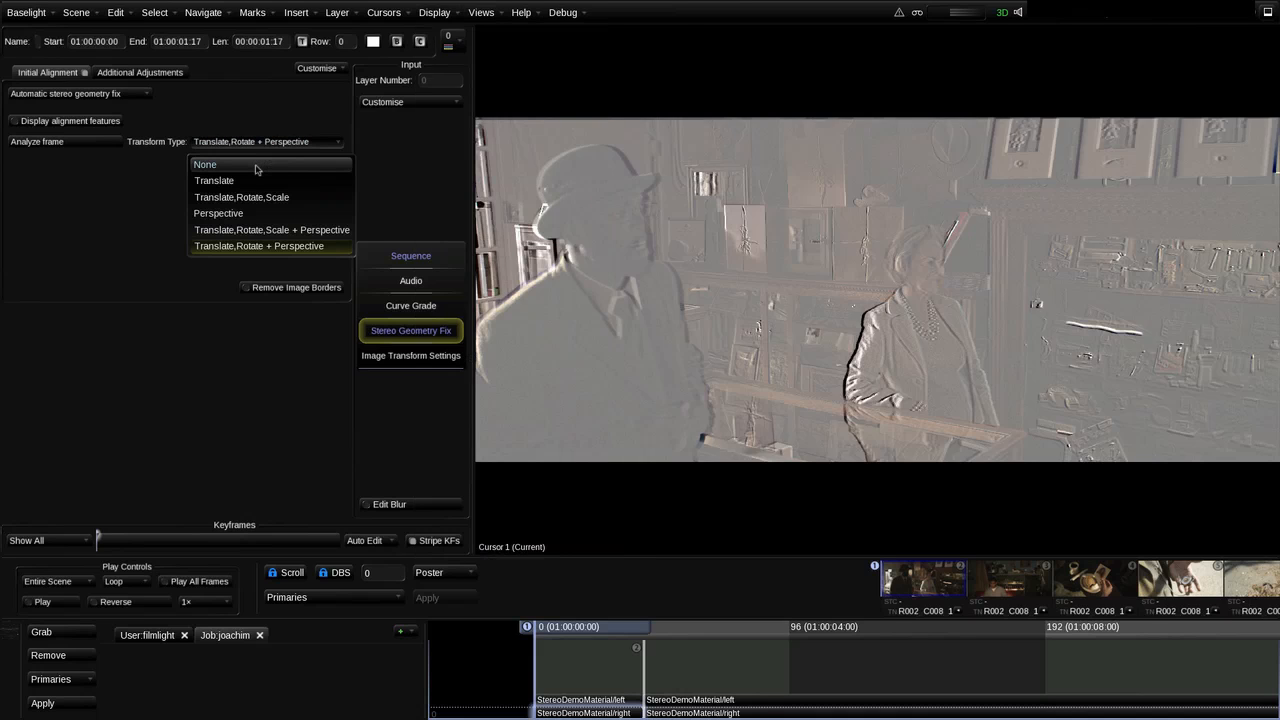
pyautogui.click(256, 163)
pyautogui.click(258, 143)
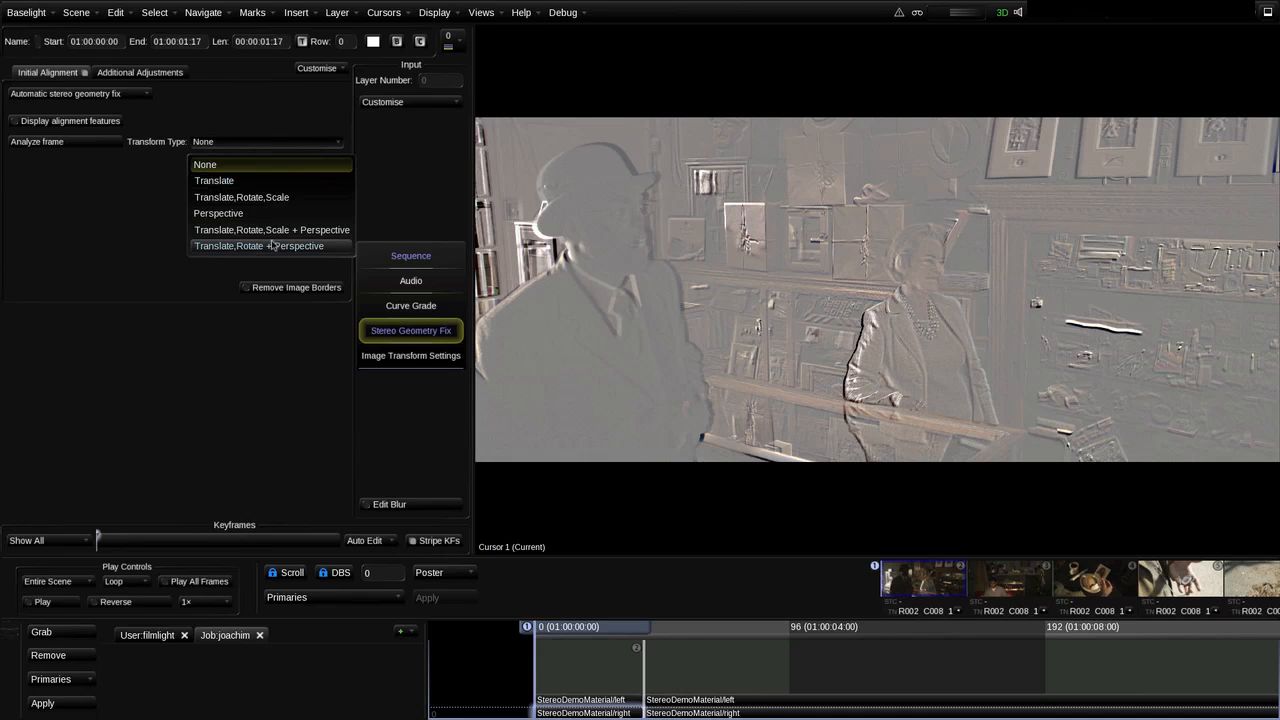
pyautogui.click(274, 244)
# In the 1x1 Stereo Anaglyph Layout, compare the first shot with transform type None and with Translate,Rotate + Perspective
pyautogui.click(434, 12)
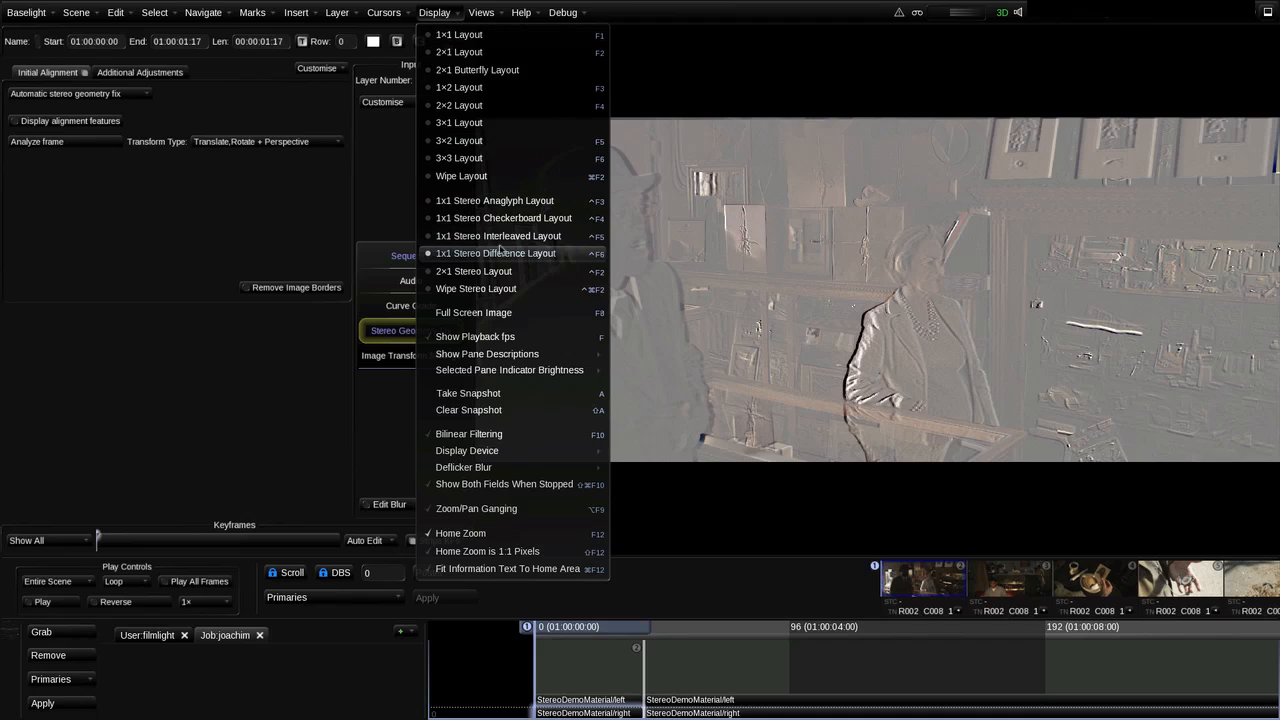
pyautogui.click(494, 201)
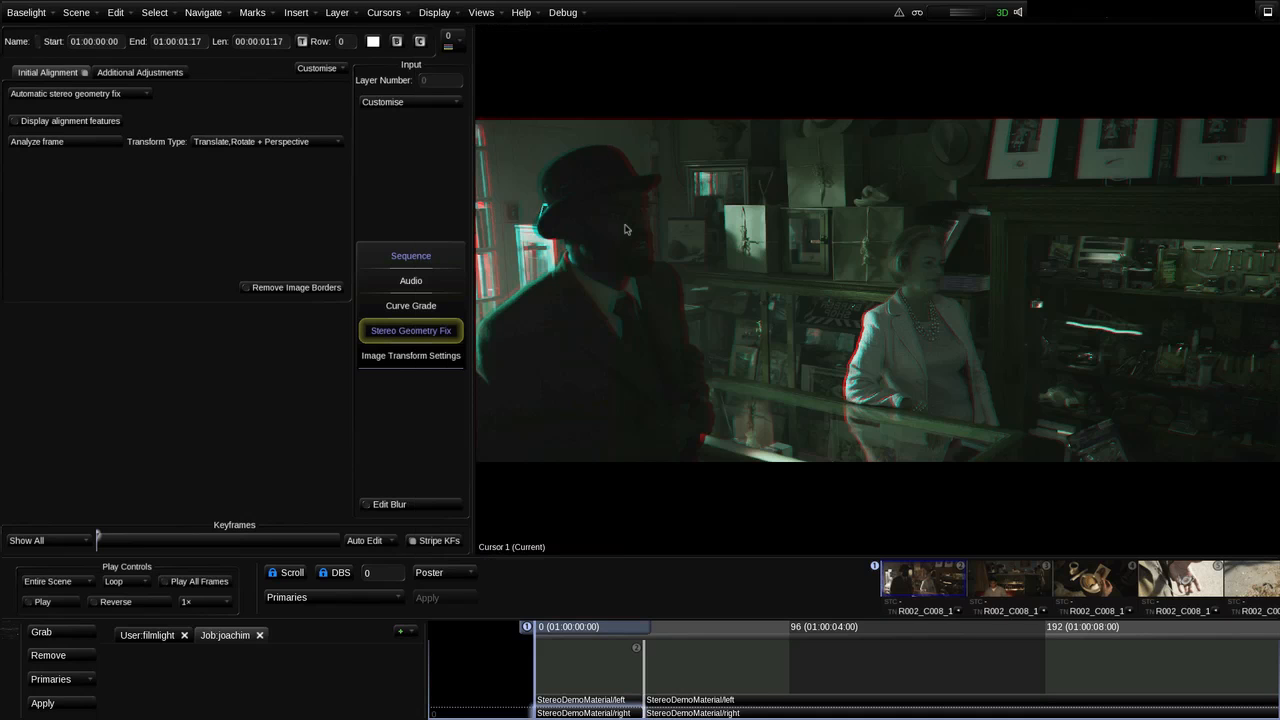
pyautogui.click(258, 143)
pyautogui.click(251, 164)
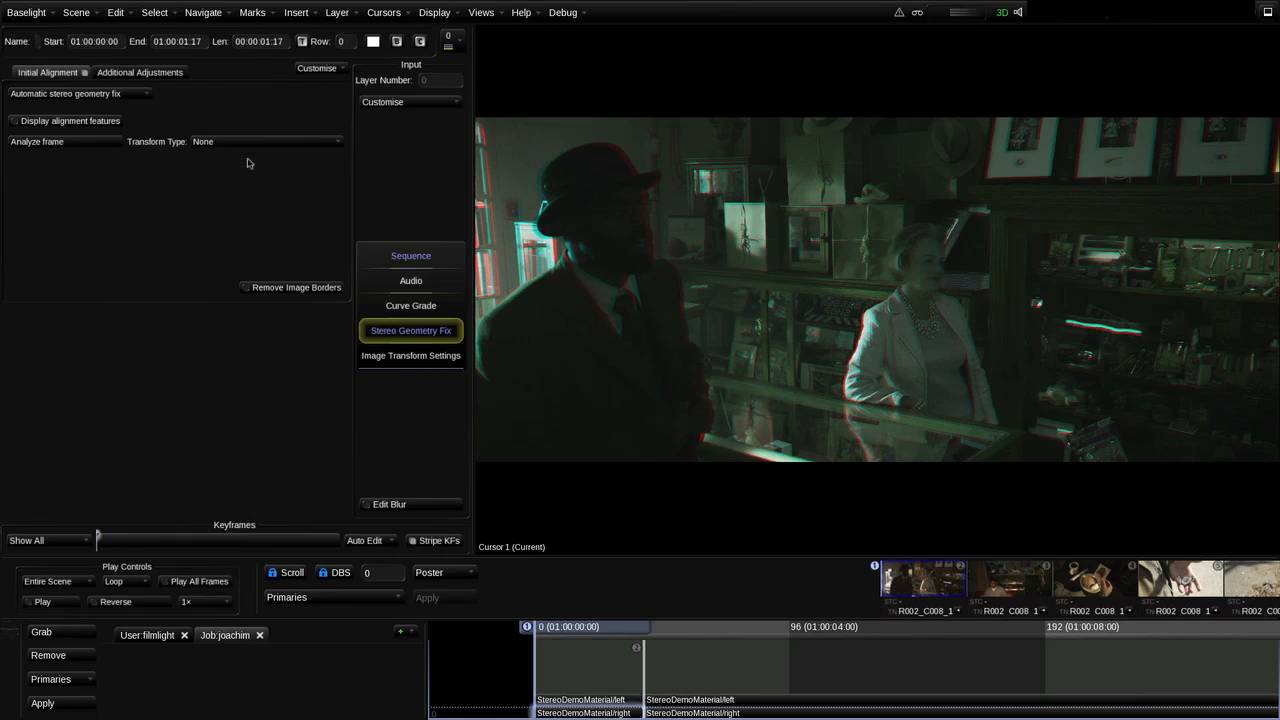
pyautogui.click(249, 145)
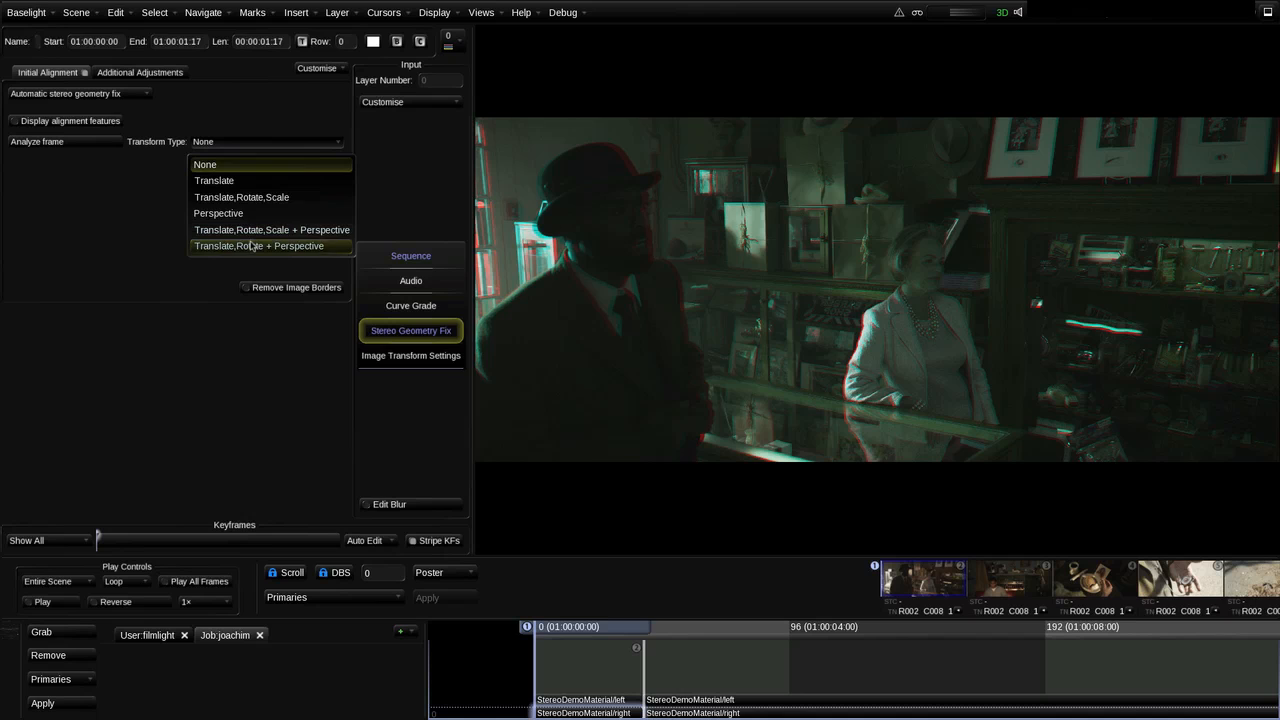
pyautogui.click(252, 247)
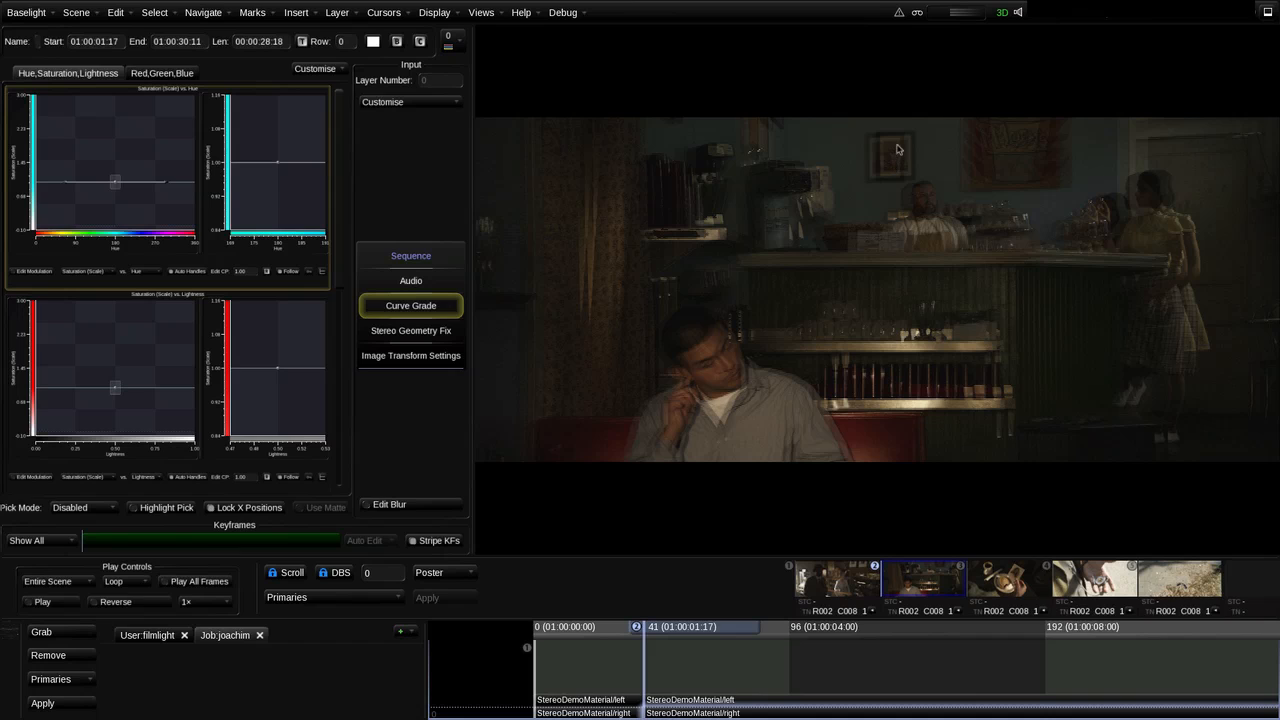
# Analyze the bar shot's frame in its Stereo Geometry Fix and show the alignment features
pyautogui.click(437, 331)
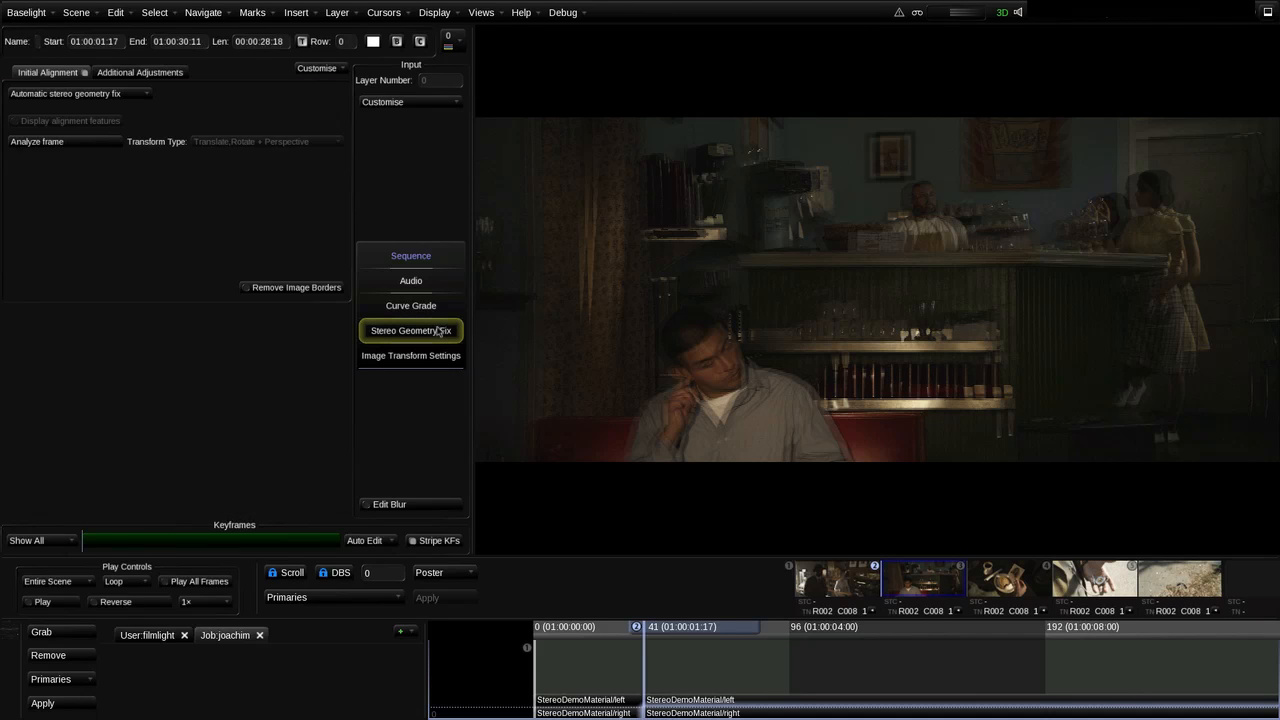
pyautogui.click(75, 142)
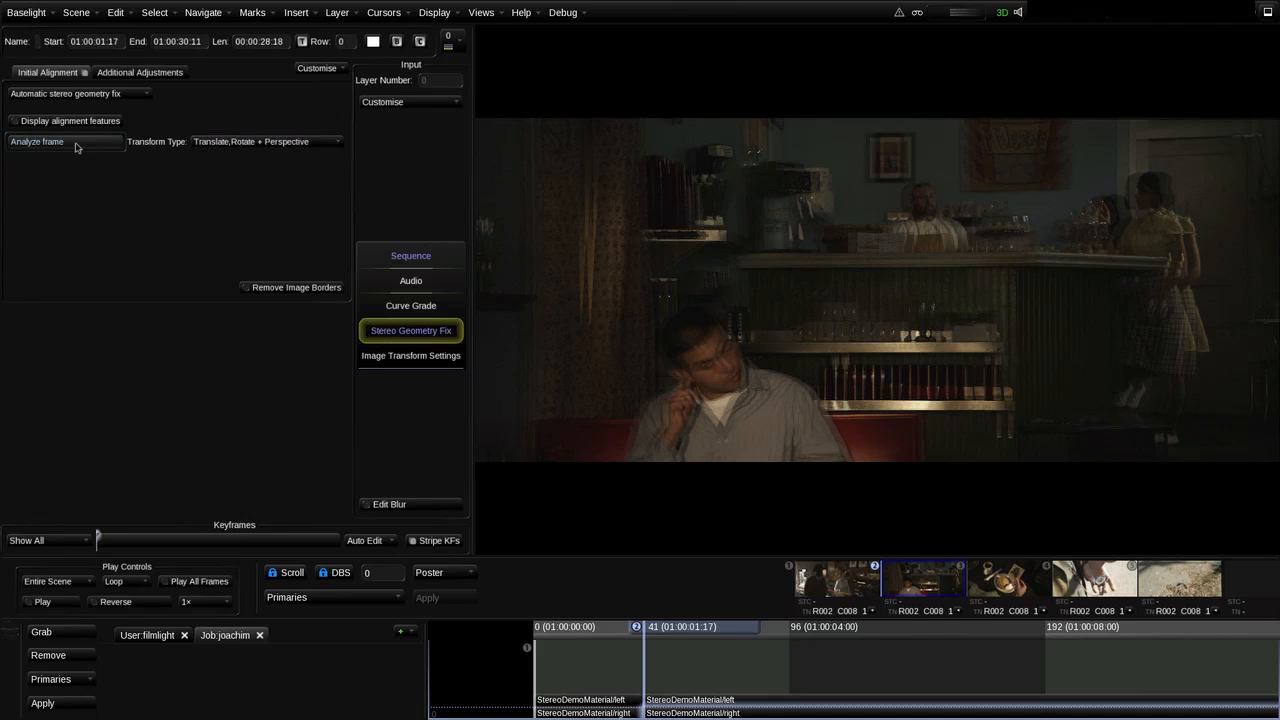
pyautogui.click(78, 122)
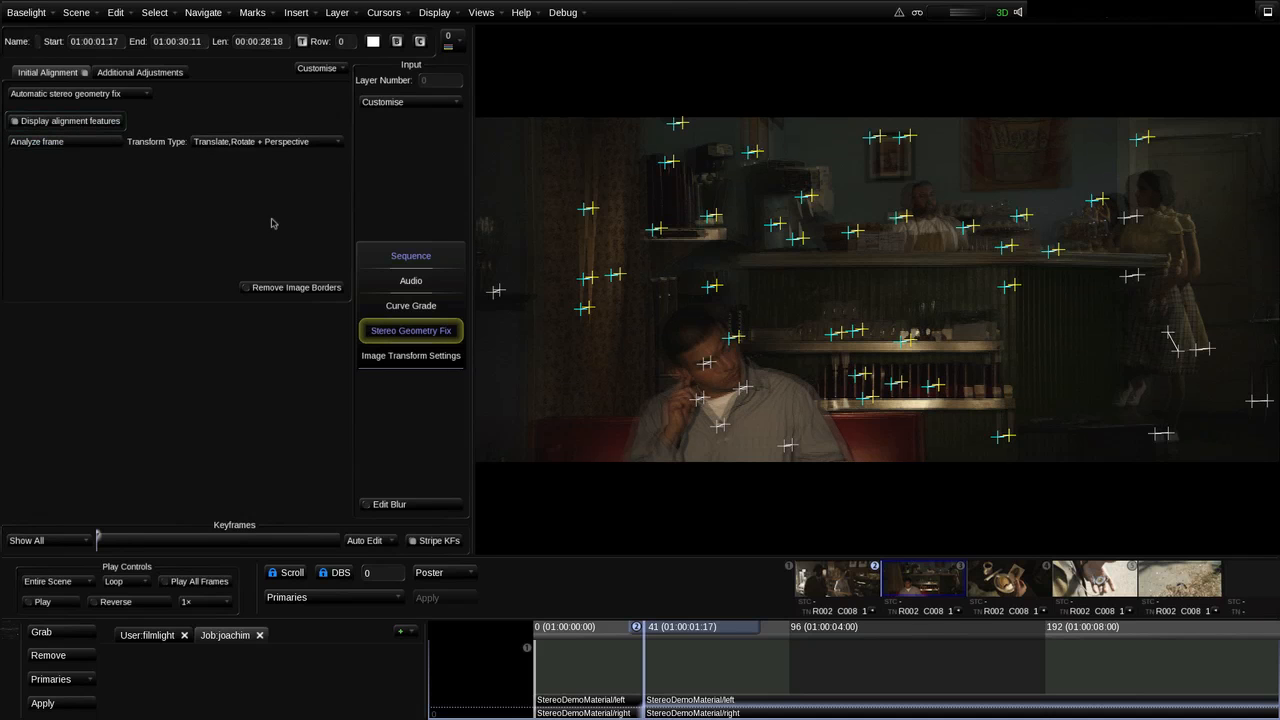
# Examine the bar shot's matched alignment features by alternating between both eyes, at full frame and close up on the framed picture's corners
pyautogui.press('Down')
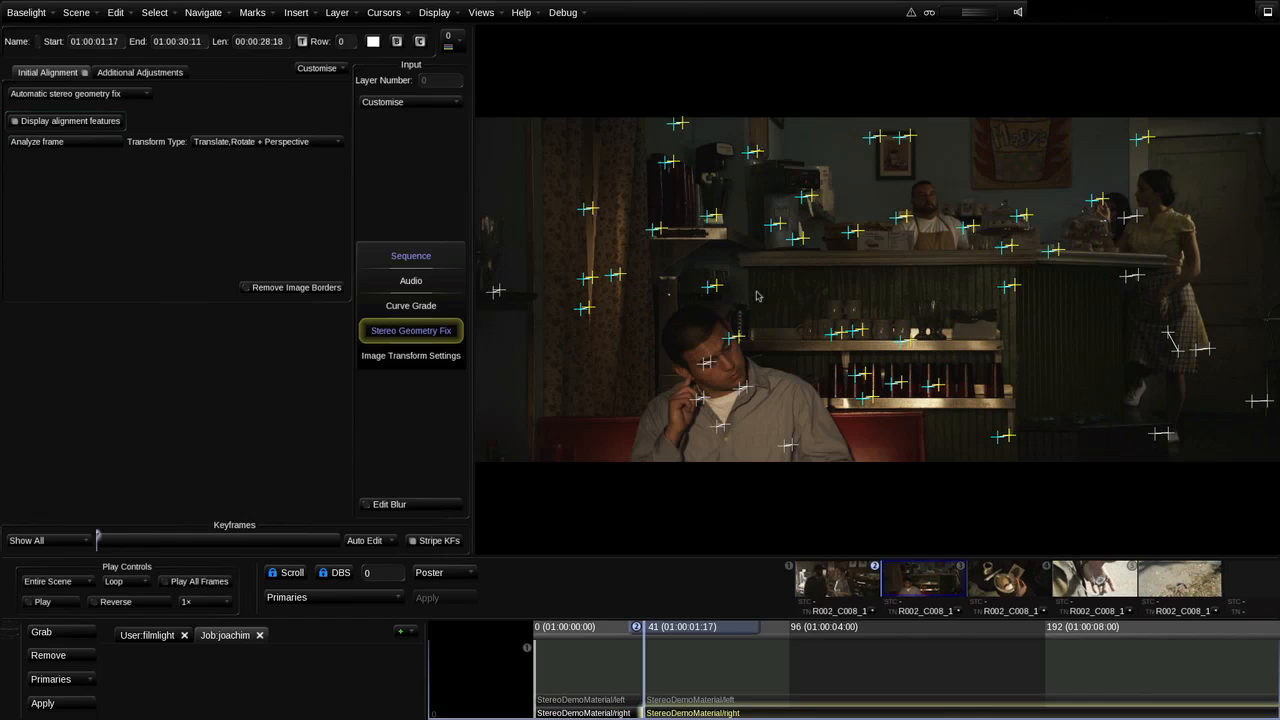
pyautogui.press('Up')
pyautogui.press('Down')
pyautogui.press('Up')
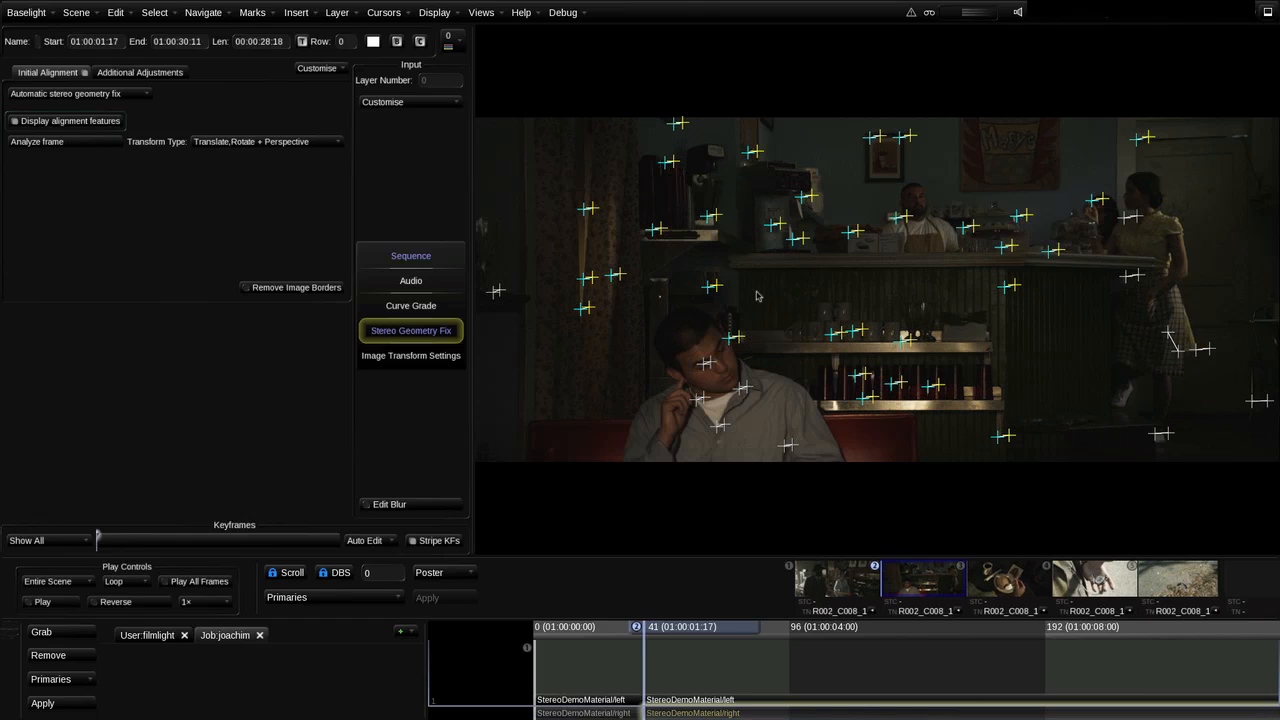
pyautogui.press('Down')
pyautogui.press('Home')
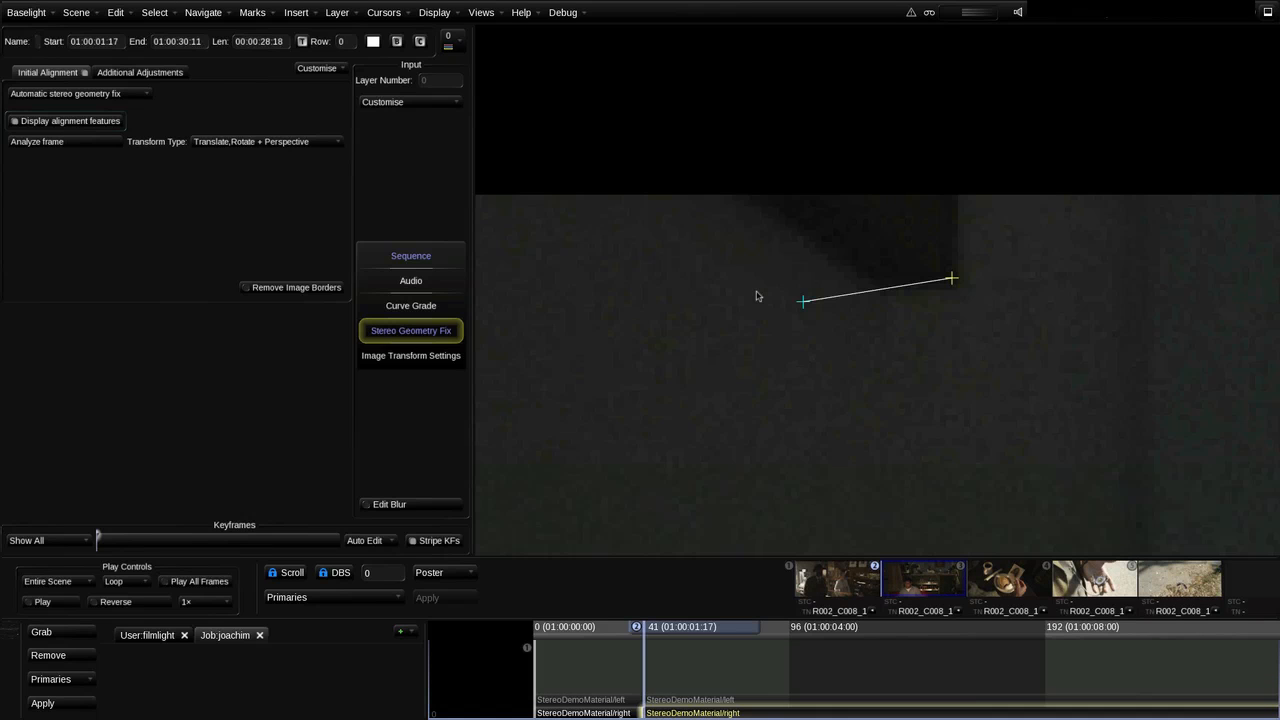
pyautogui.press('Up')
pyautogui.press('Down')
pyautogui.press('Tab')
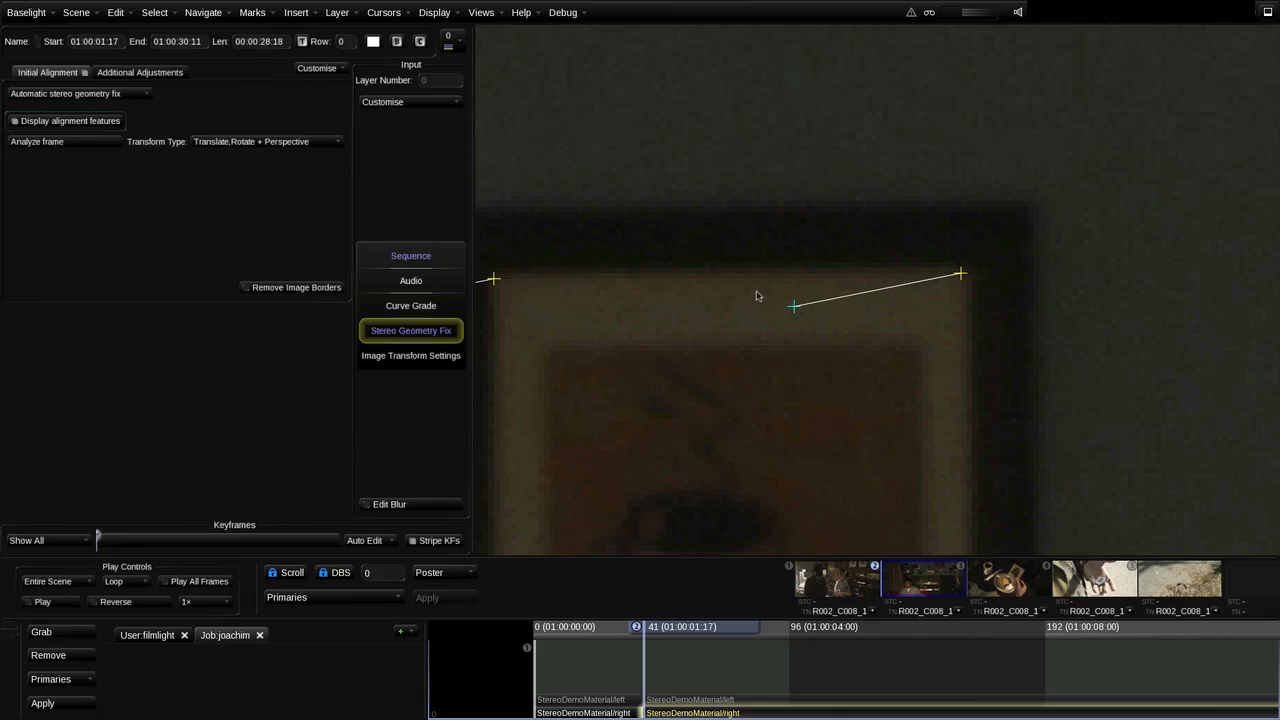
pyautogui.press('Up')
pyautogui.press('Down')
pyautogui.press('Tab')
pyautogui.press('Up')
pyautogui.press('Down')
pyautogui.press('Up')
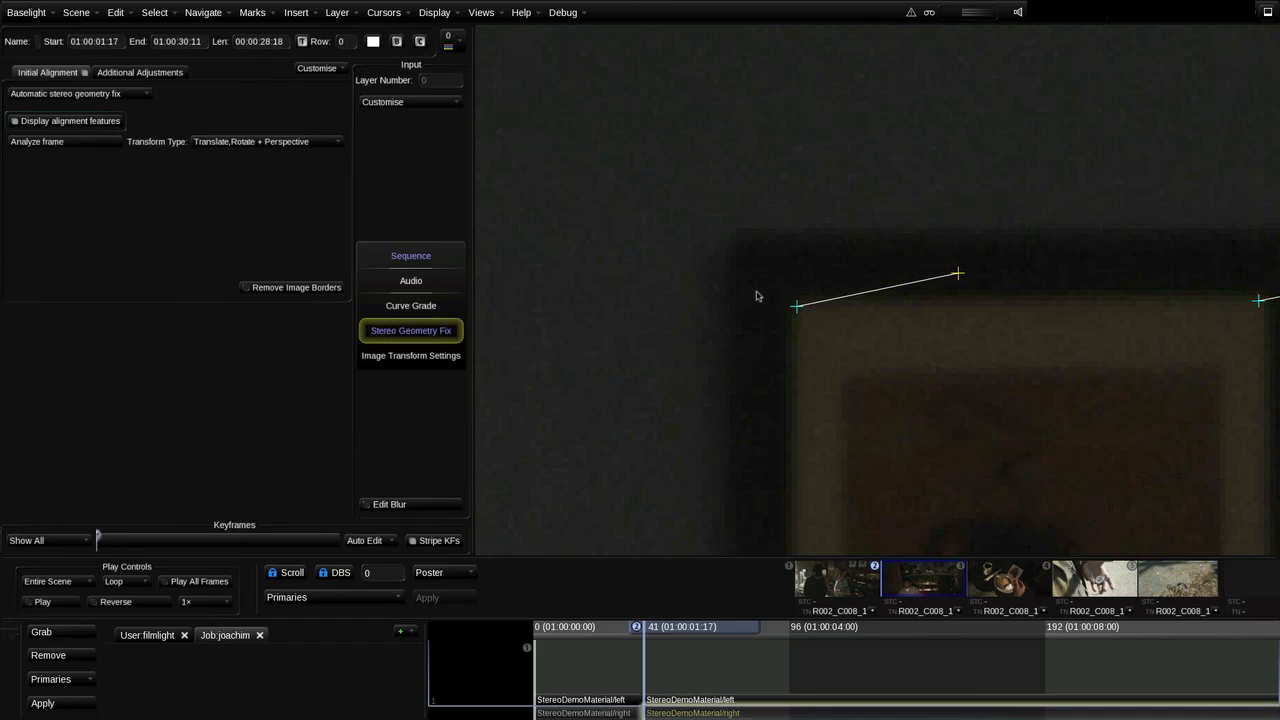
pyautogui.press('Down')
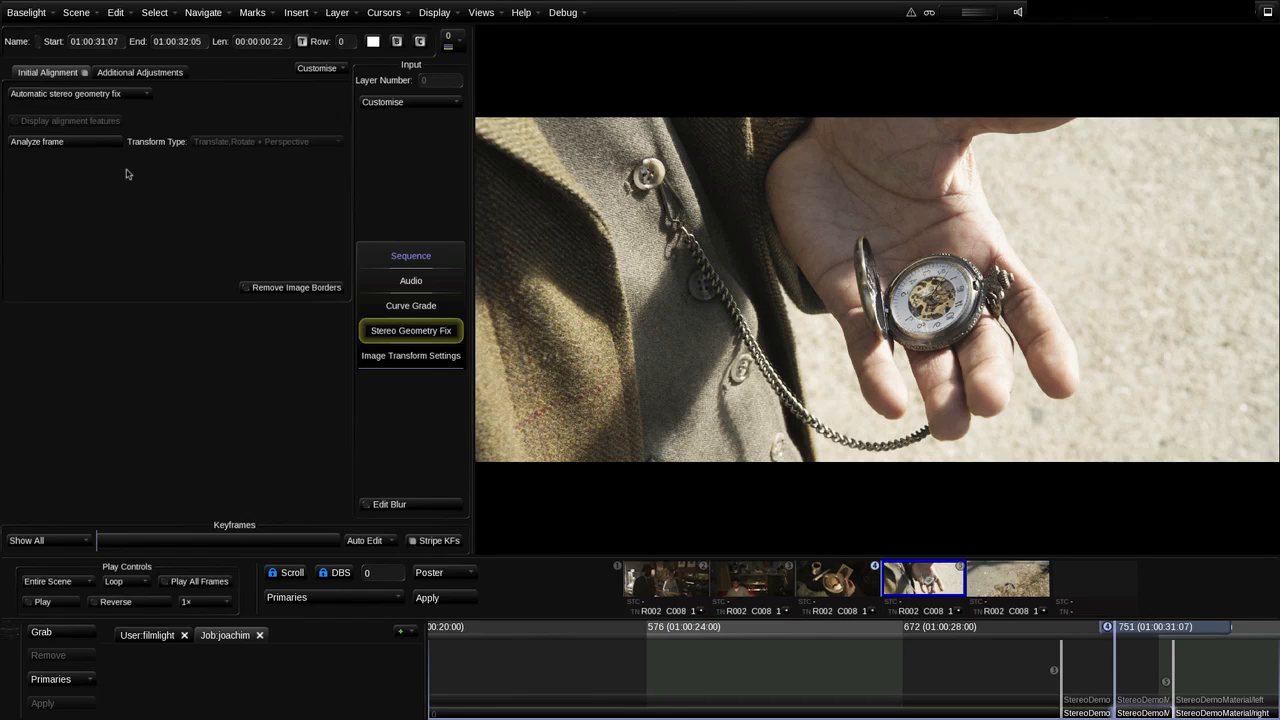
# Analyze the frame of the open-hand pocket watch shot and show its alignment features
pyautogui.click(80, 149)
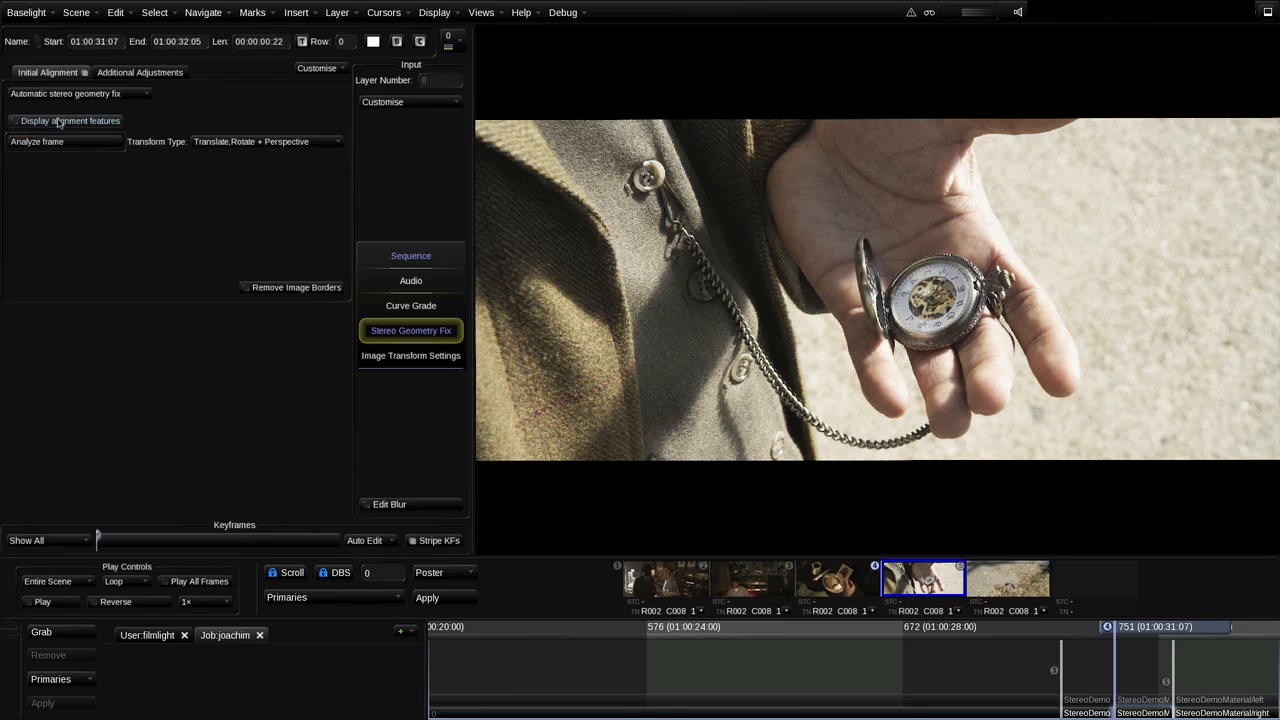
pyautogui.click(58, 122)
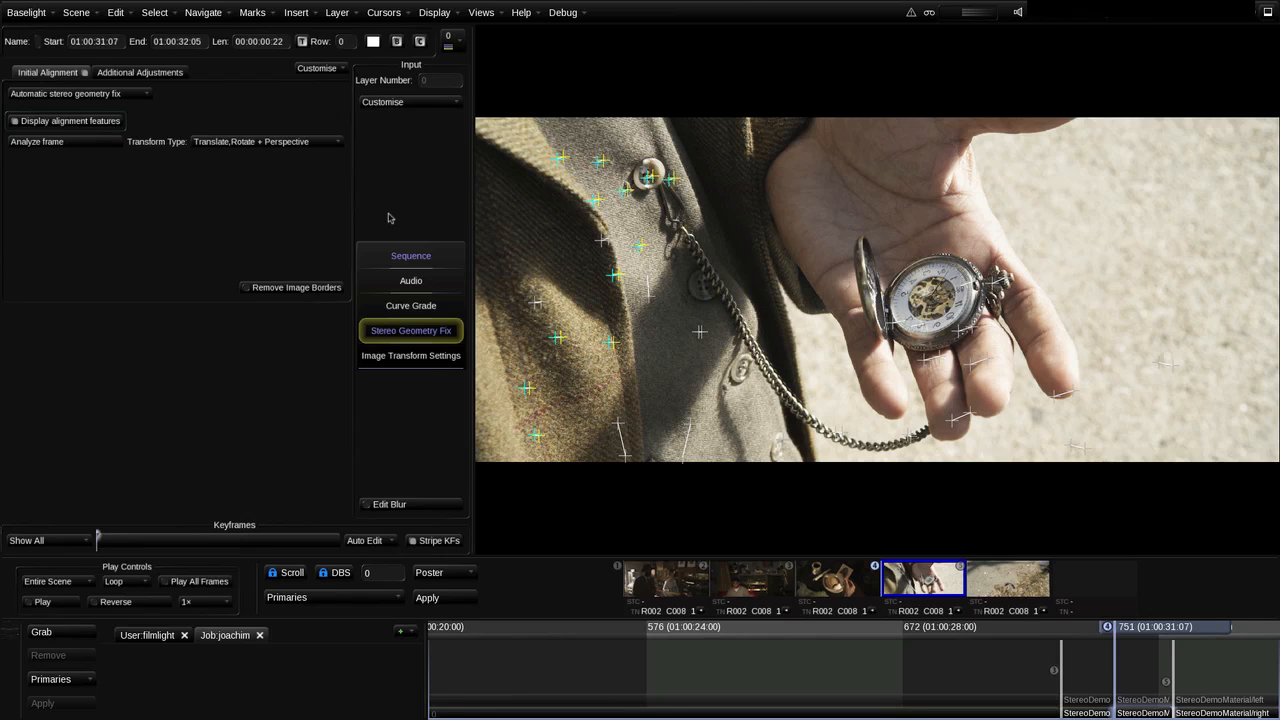
# Try Translate, Translate,Rotate,Scale, Perspective, and Translate,Rotate,Scale + Perspective as transform types on the watch shot, and return to Translate,Rotate + Perspective
pyautogui.click(249, 144)
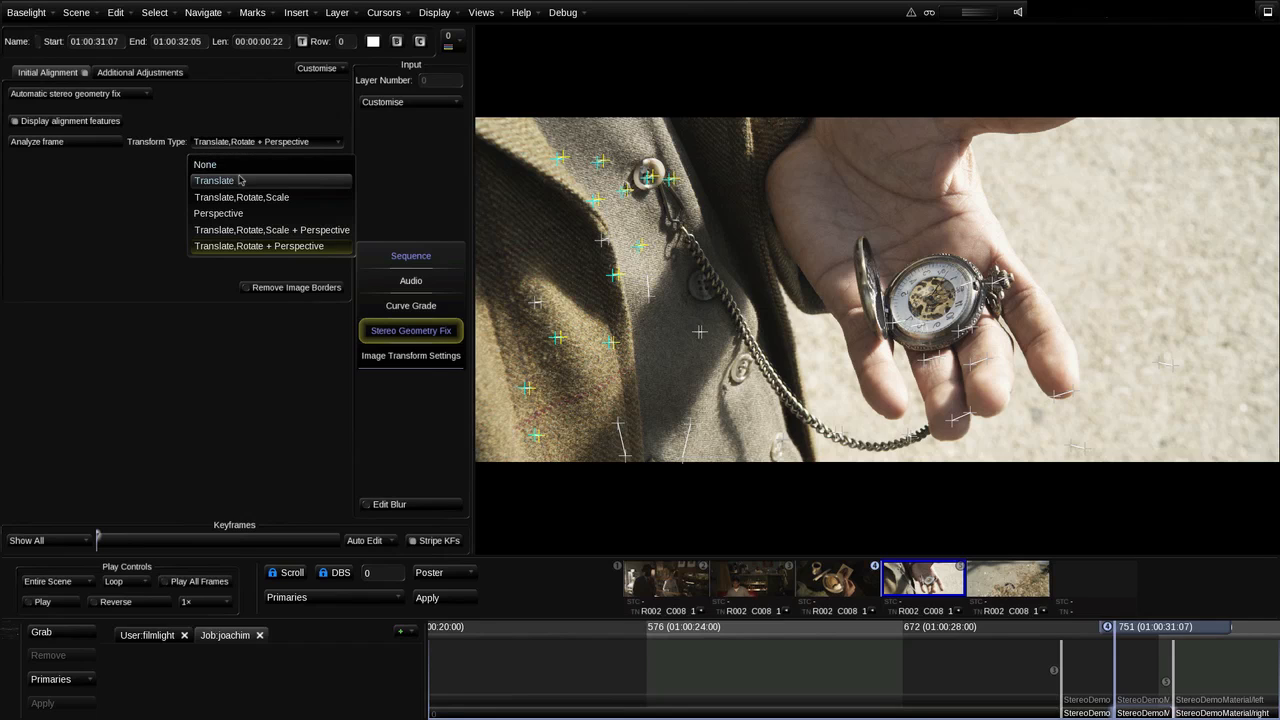
pyautogui.click(239, 180)
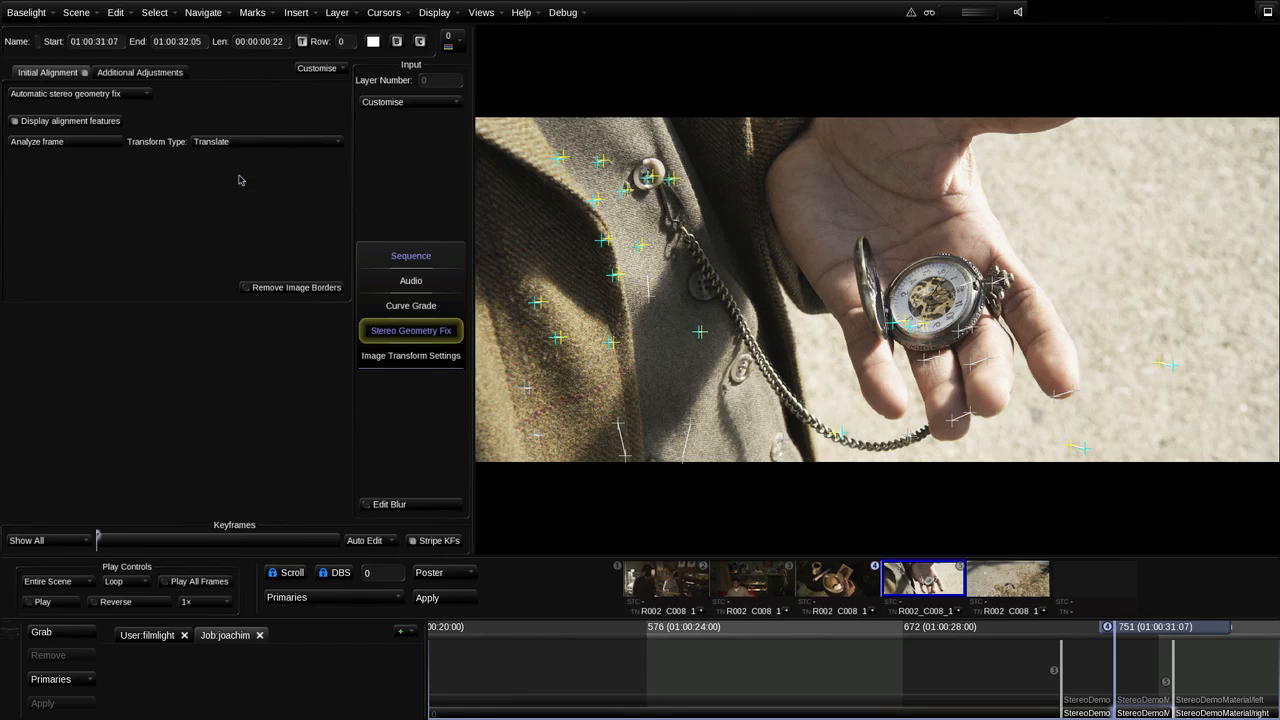
pyautogui.click(242, 145)
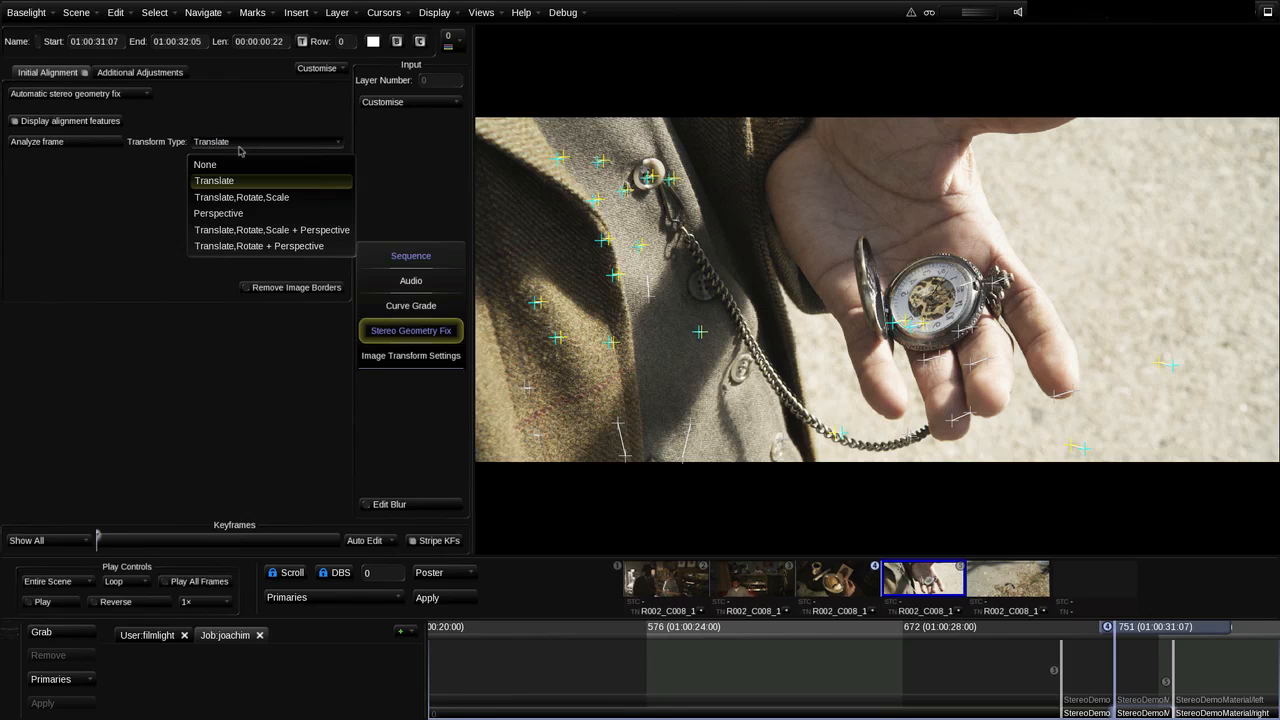
pyautogui.click(240, 197)
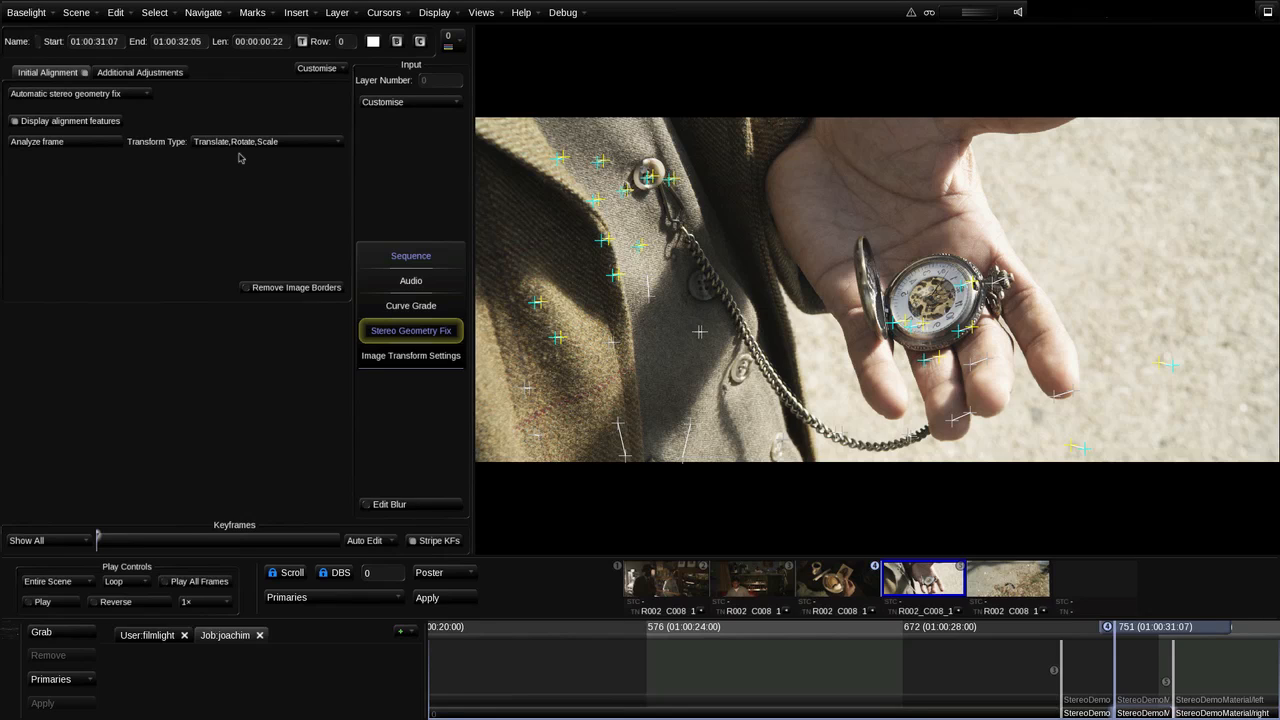
pyautogui.click(240, 145)
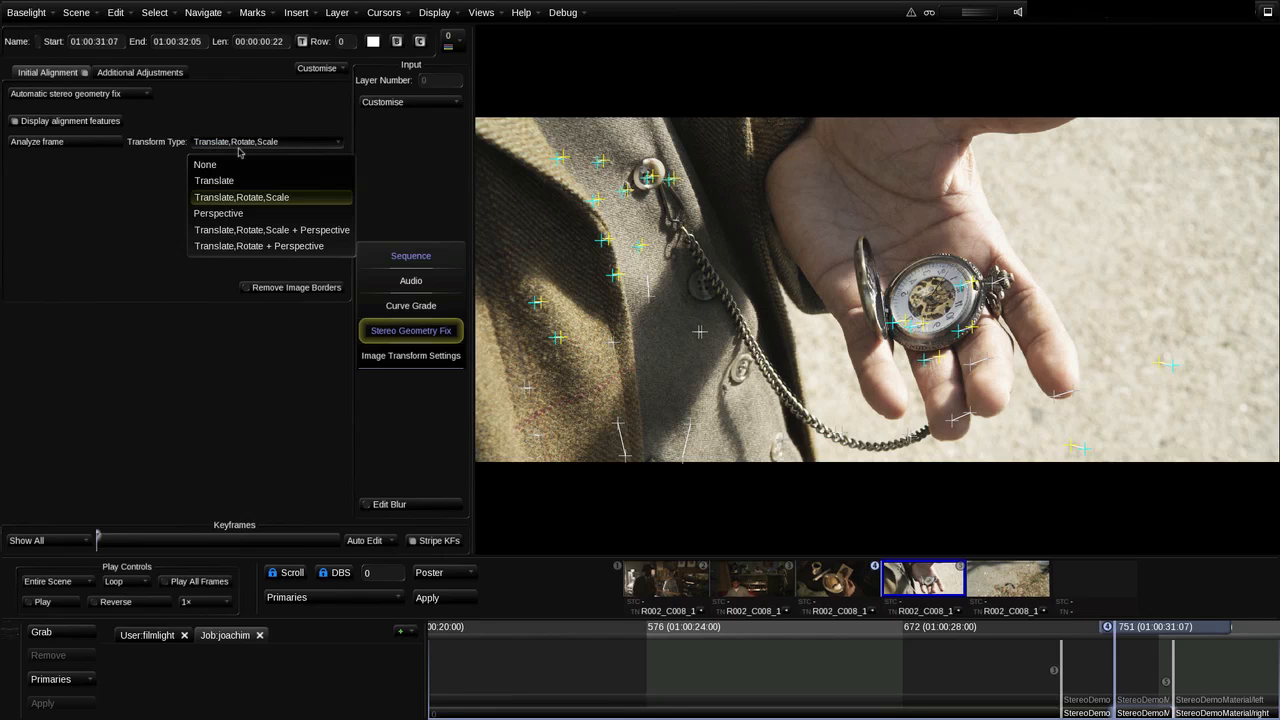
pyautogui.click(236, 212)
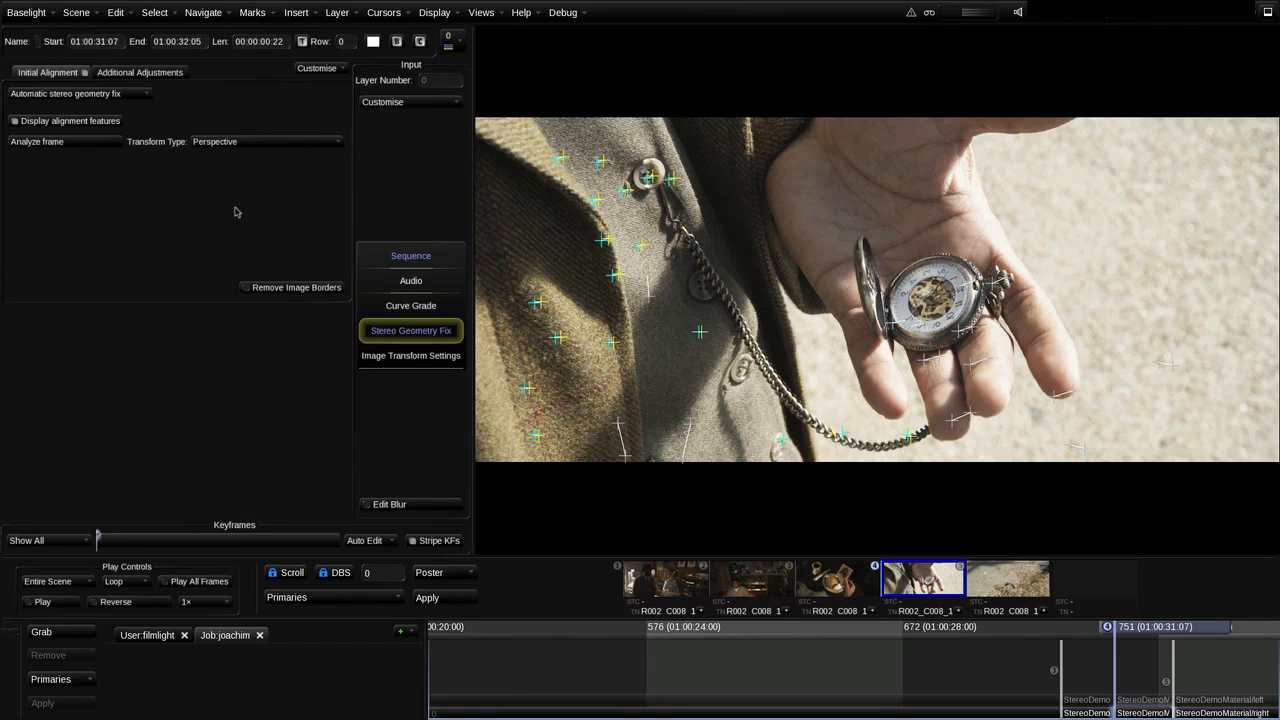
pyautogui.click(234, 145)
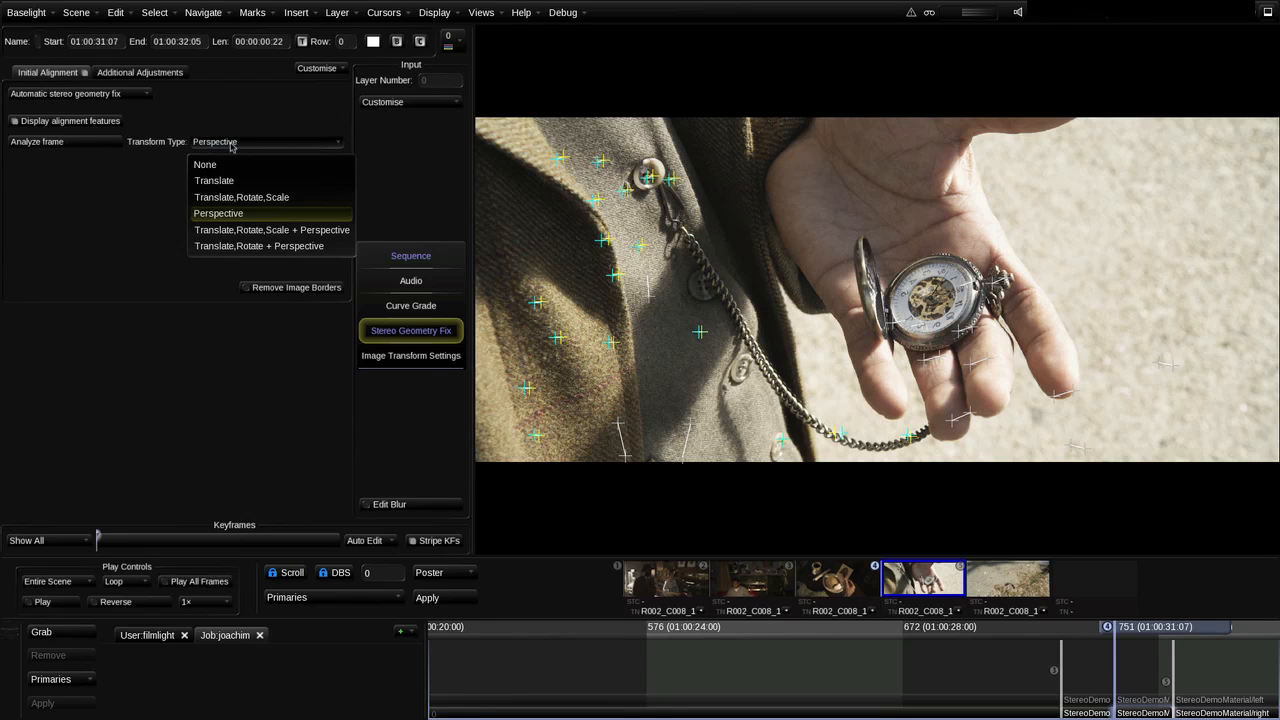
pyautogui.click(243, 230)
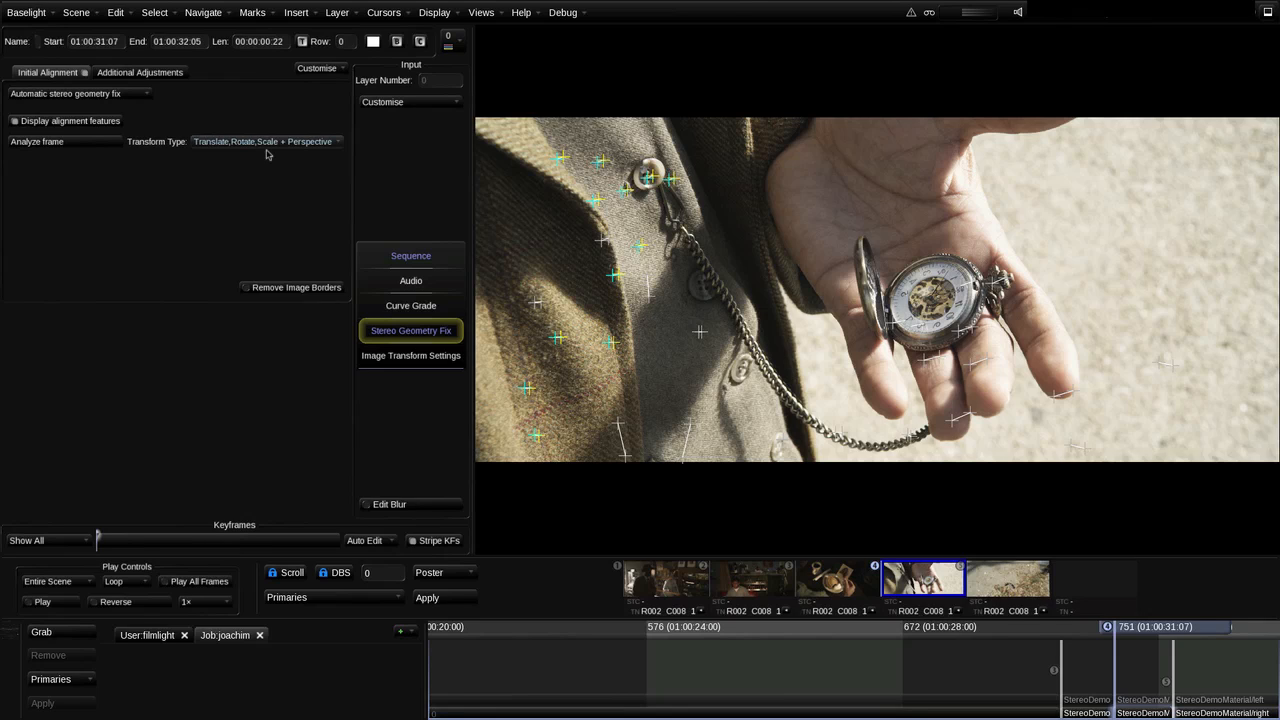
pyautogui.click(266, 145)
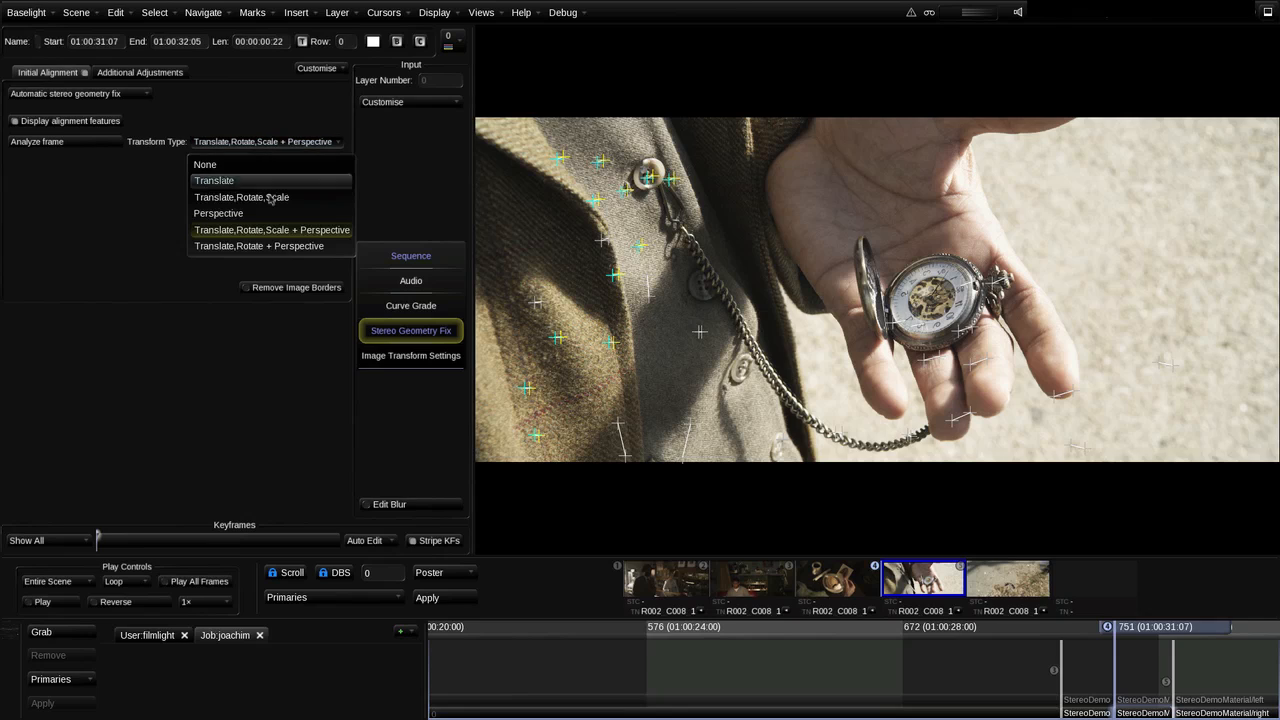
pyautogui.click(272, 247)
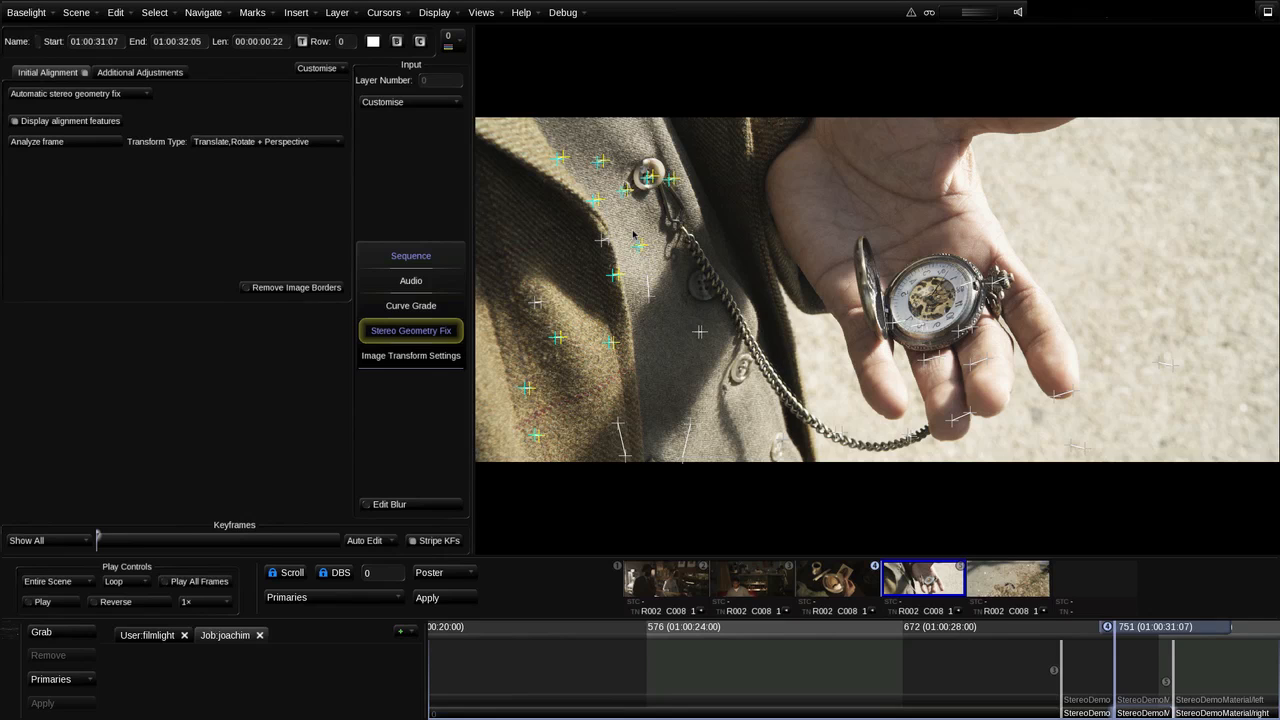
# Compare Translate,Rotate,Scale once more on the watch shot, restore Translate,Rotate + Perspective, and hide the alignment features
pyautogui.click(287, 143)
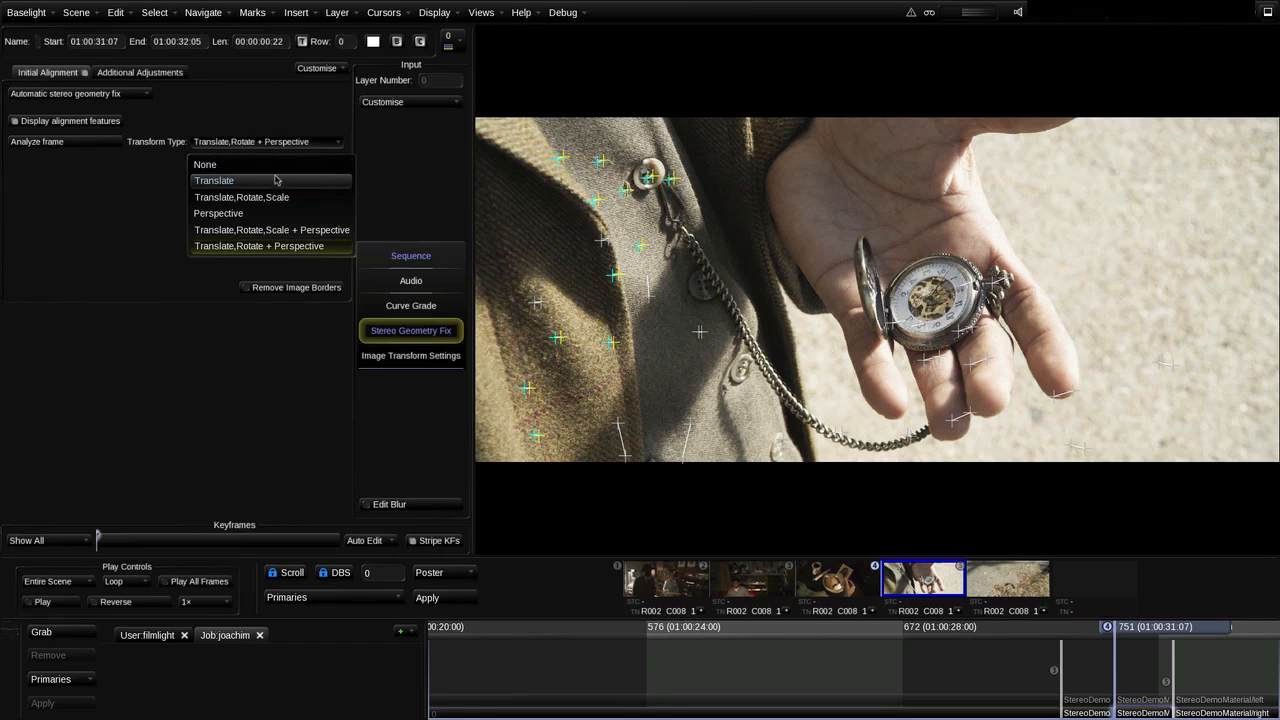
pyautogui.click(287, 199)
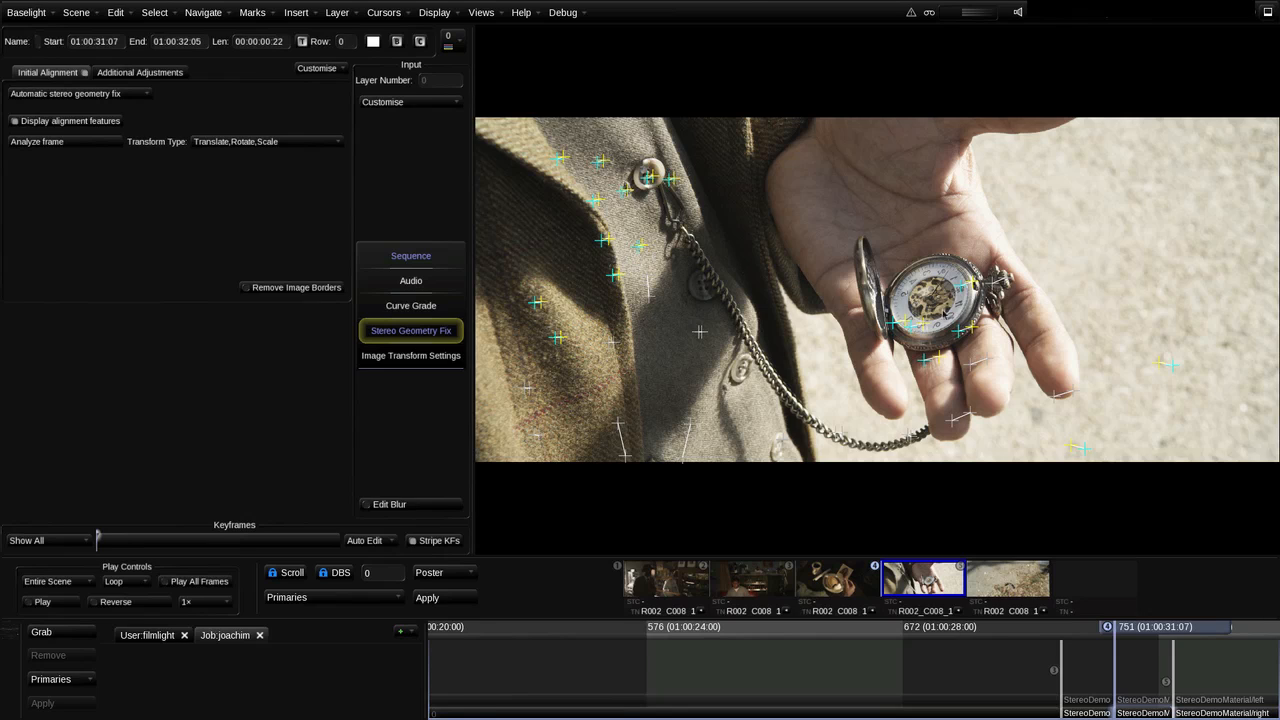
pyautogui.click(289, 147)
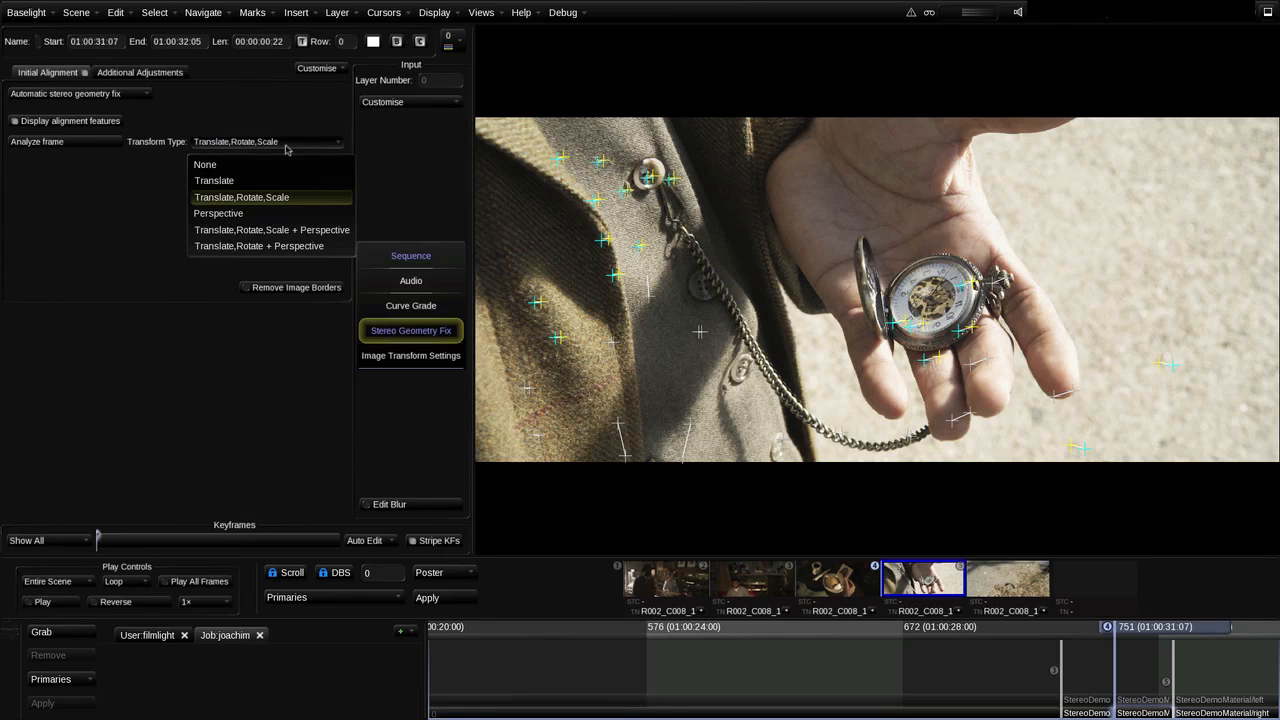
pyautogui.click(273, 247)
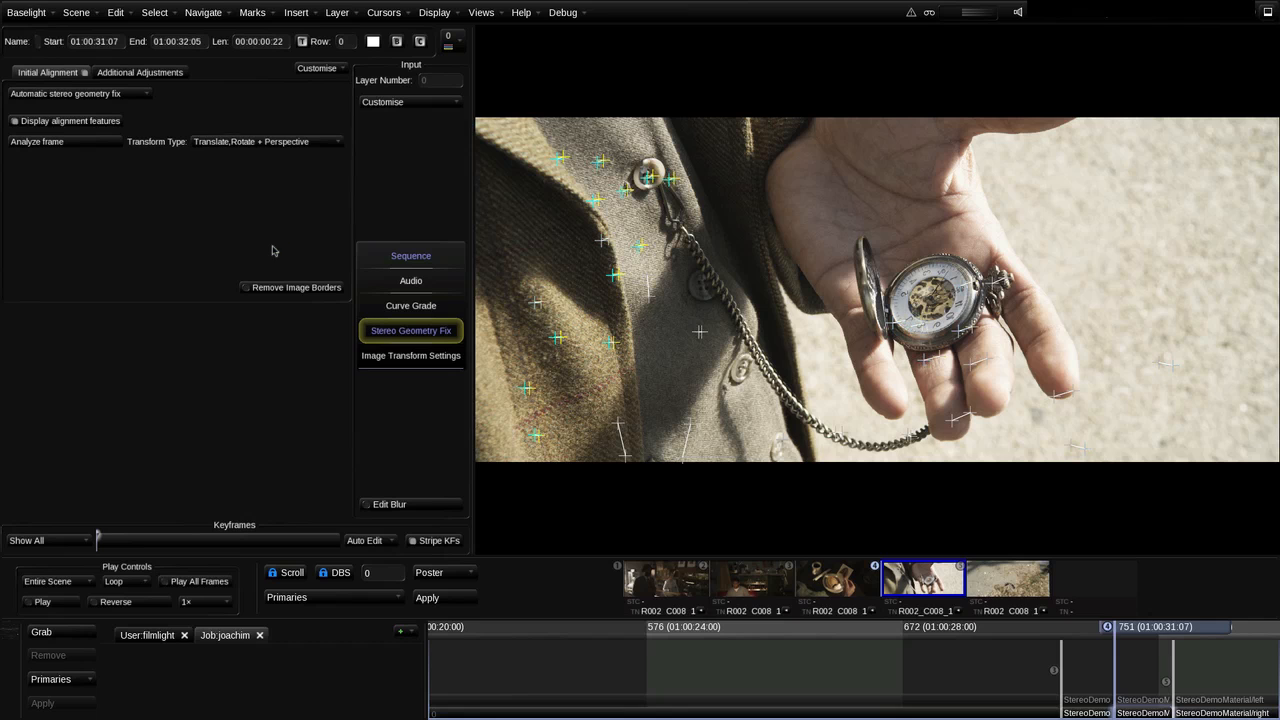
pyautogui.click(105, 129)
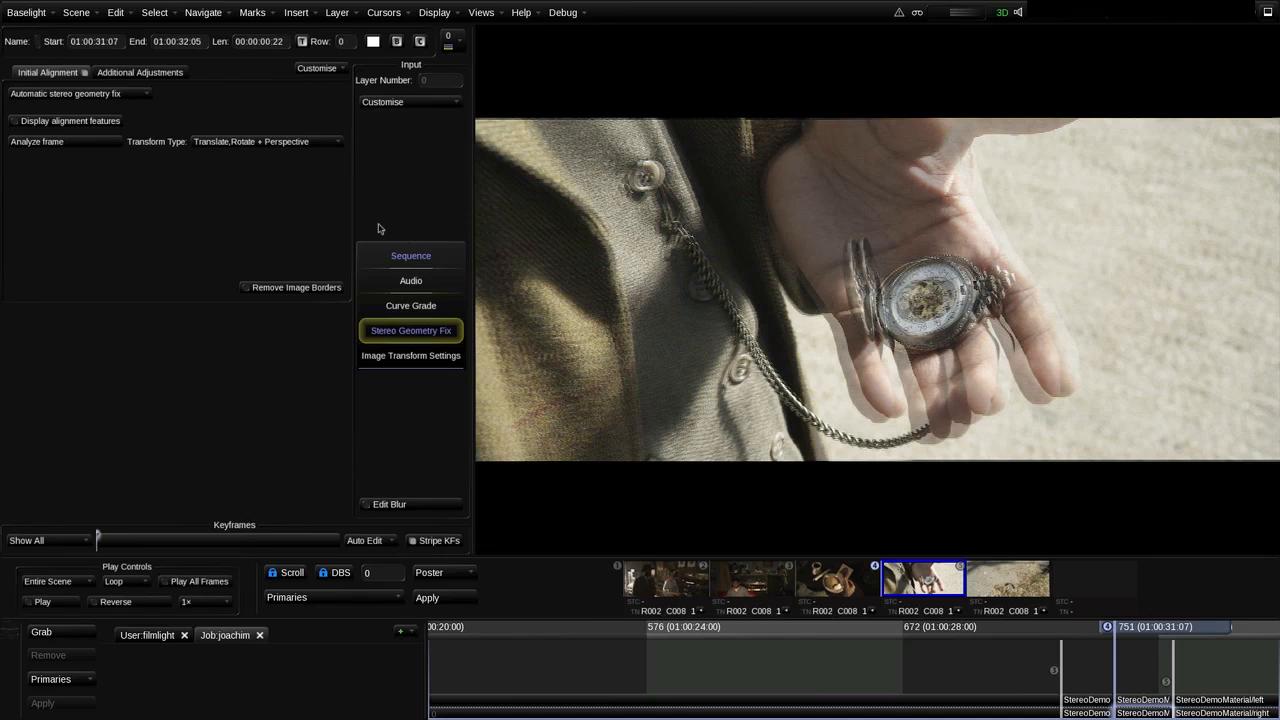
# Set the transform type of the pocket watch shot to Translate,Rotate,Scale
pyautogui.click(217, 143)
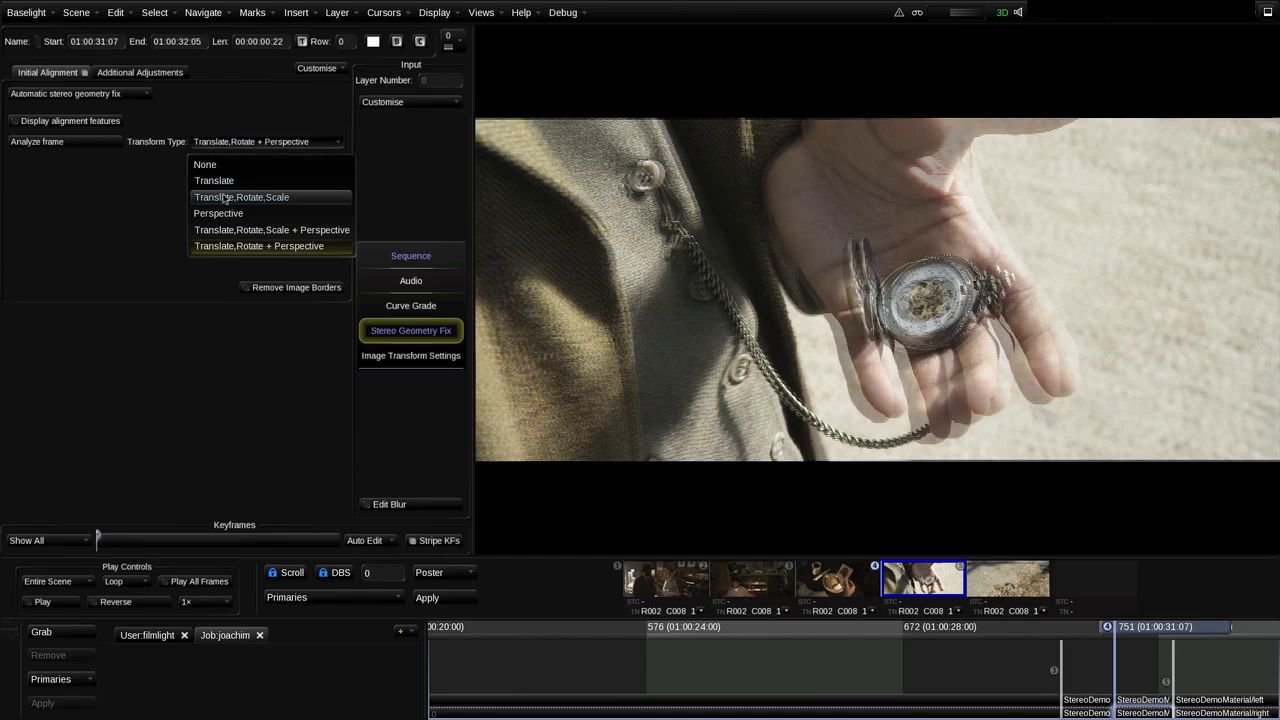
pyautogui.click(224, 198)
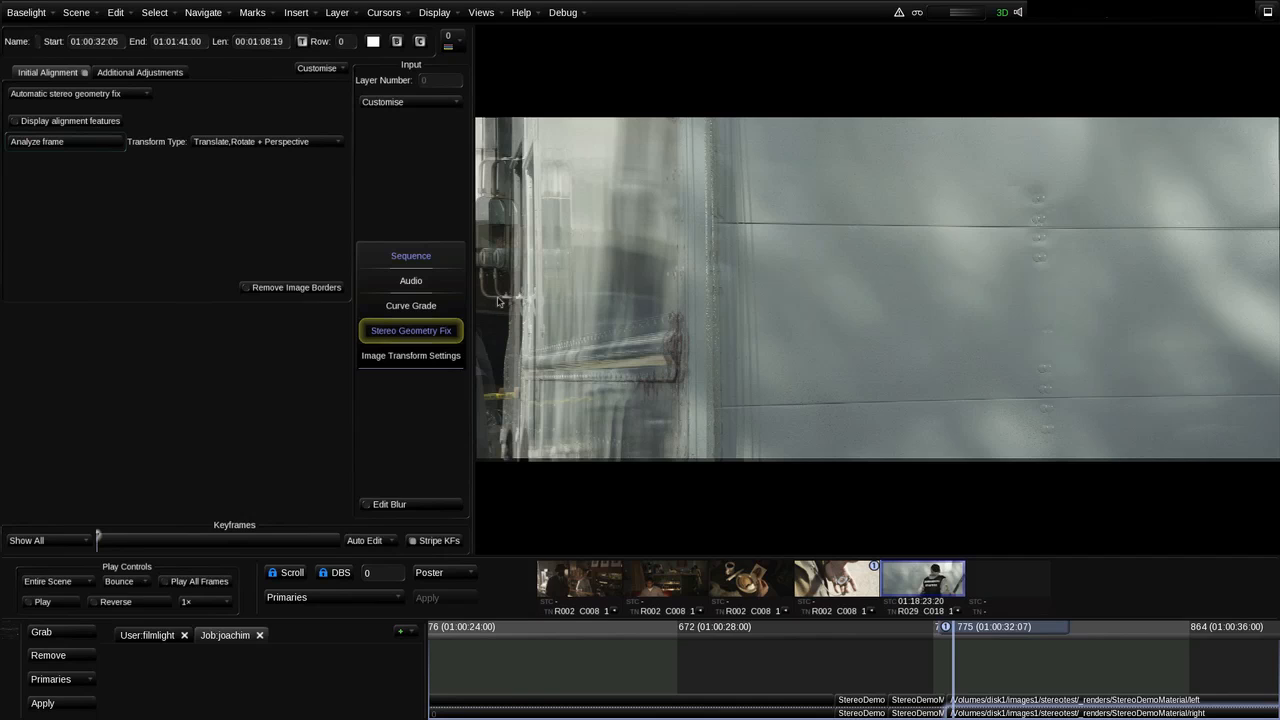
# Try Translate, Translate,Rotate,Scale, Perspective, and Translate,Rotate,Scale + Perspective on the grey metal wall shot, and return to Translate,Rotate + Perspective
pyautogui.click(297, 143)
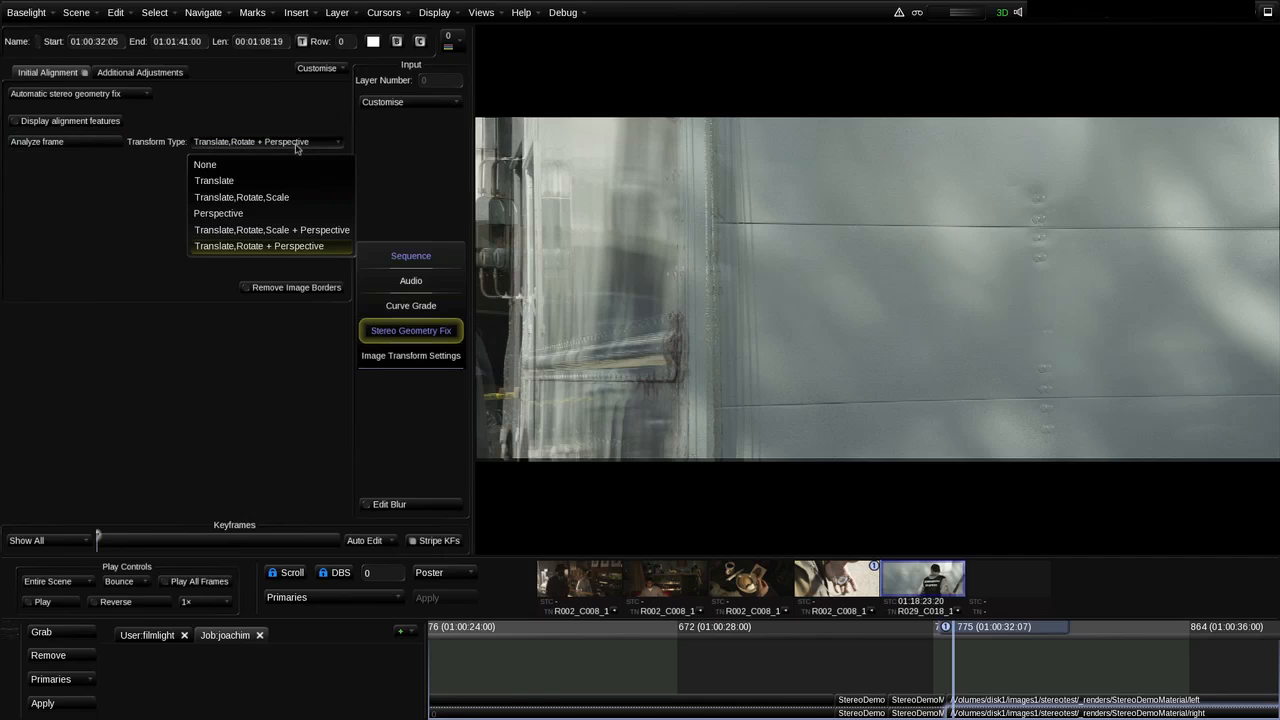
pyautogui.click(248, 183)
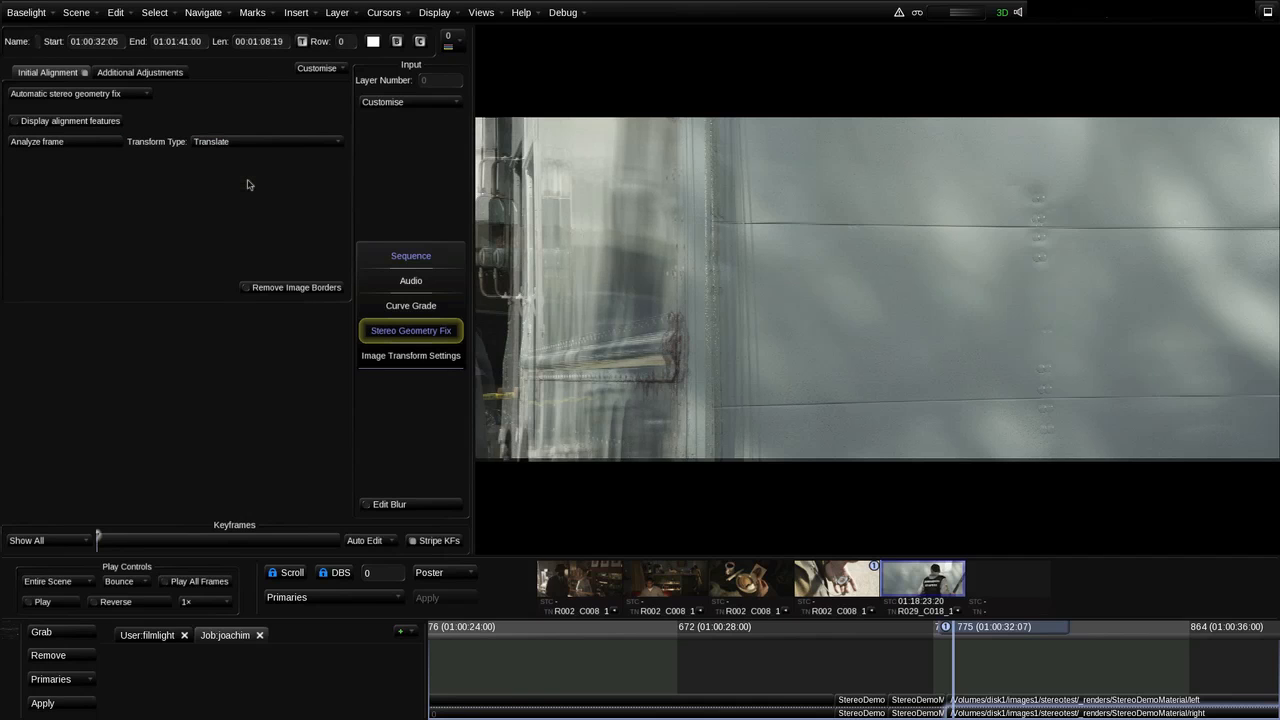
pyautogui.click(268, 141)
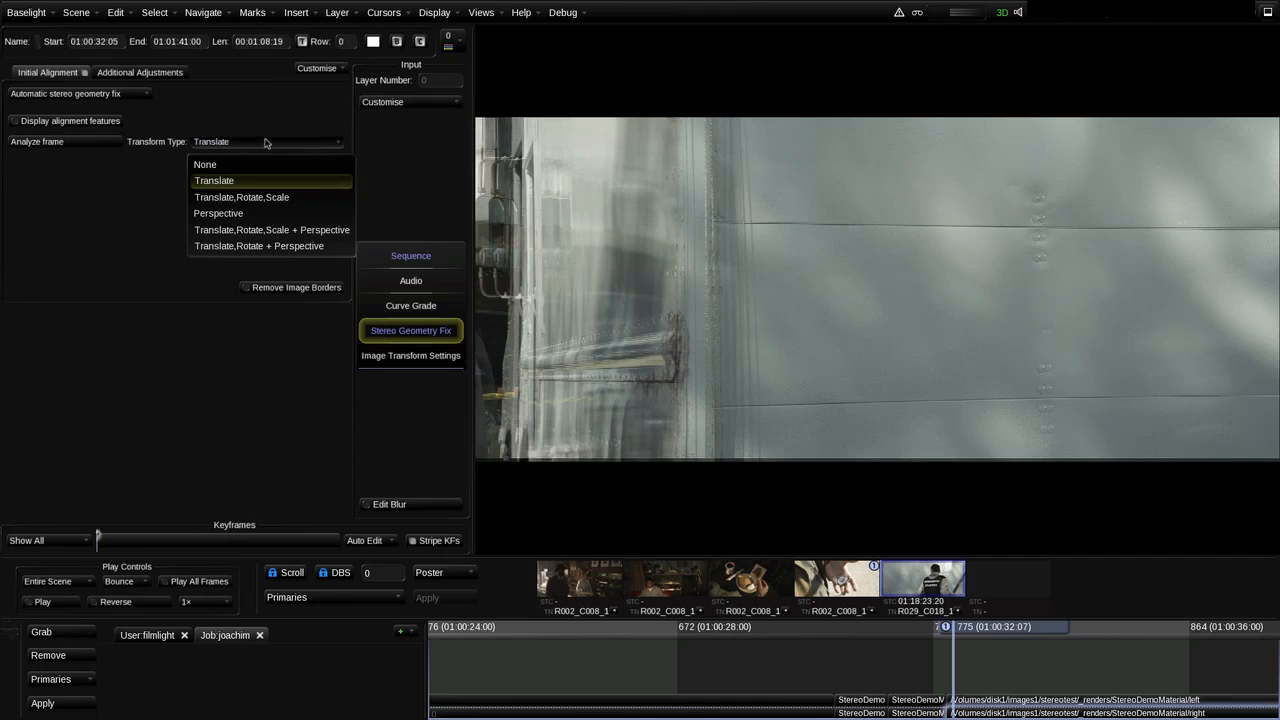
pyautogui.click(255, 199)
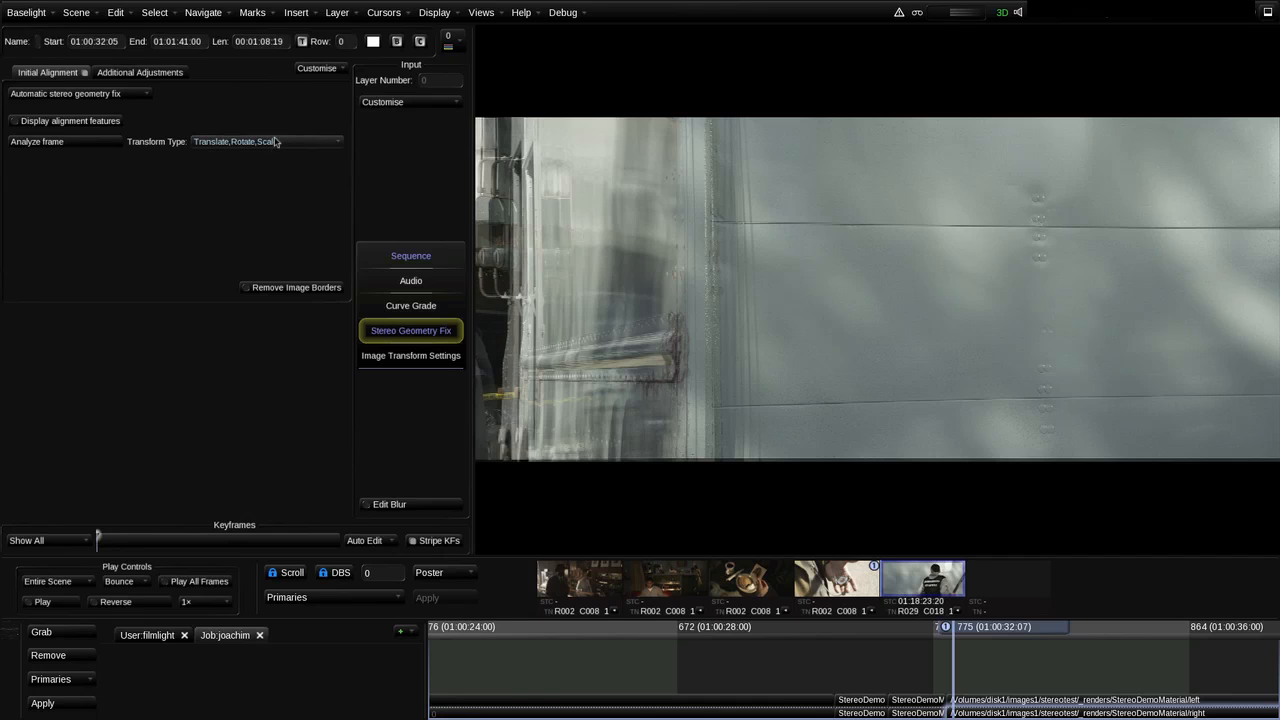
pyautogui.click(277, 143)
pyautogui.click(254, 214)
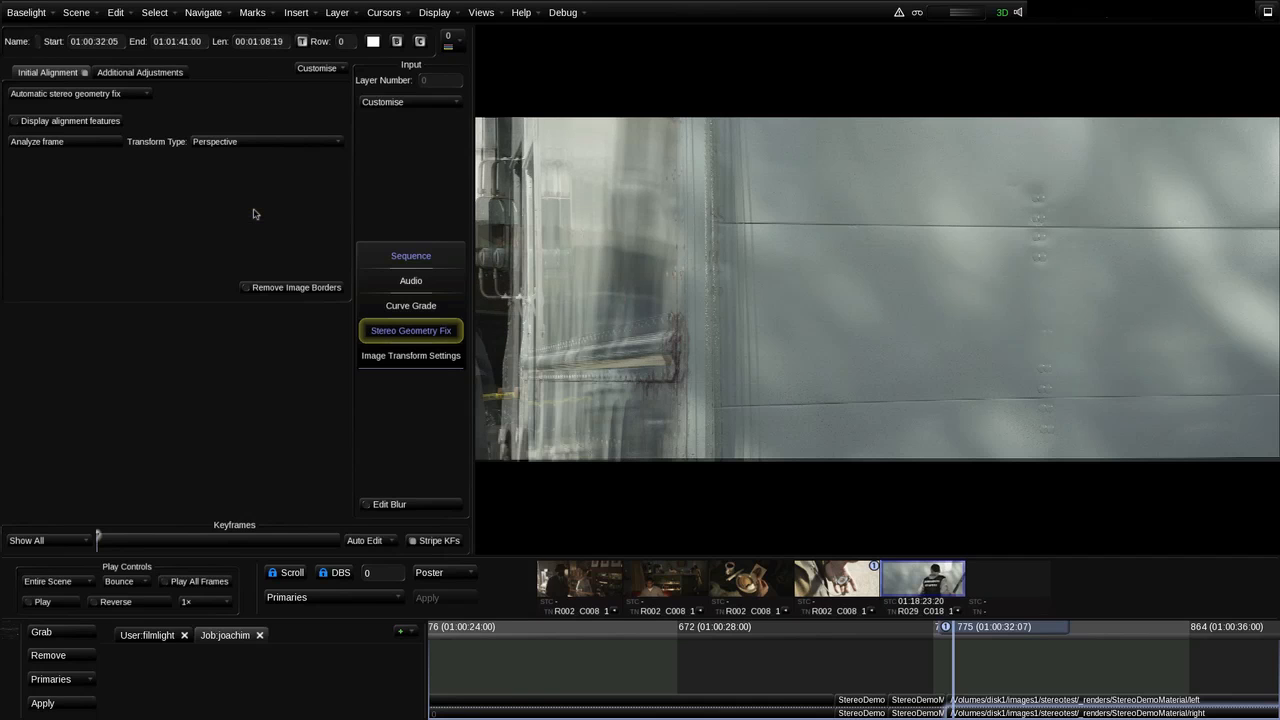
pyautogui.click(274, 141)
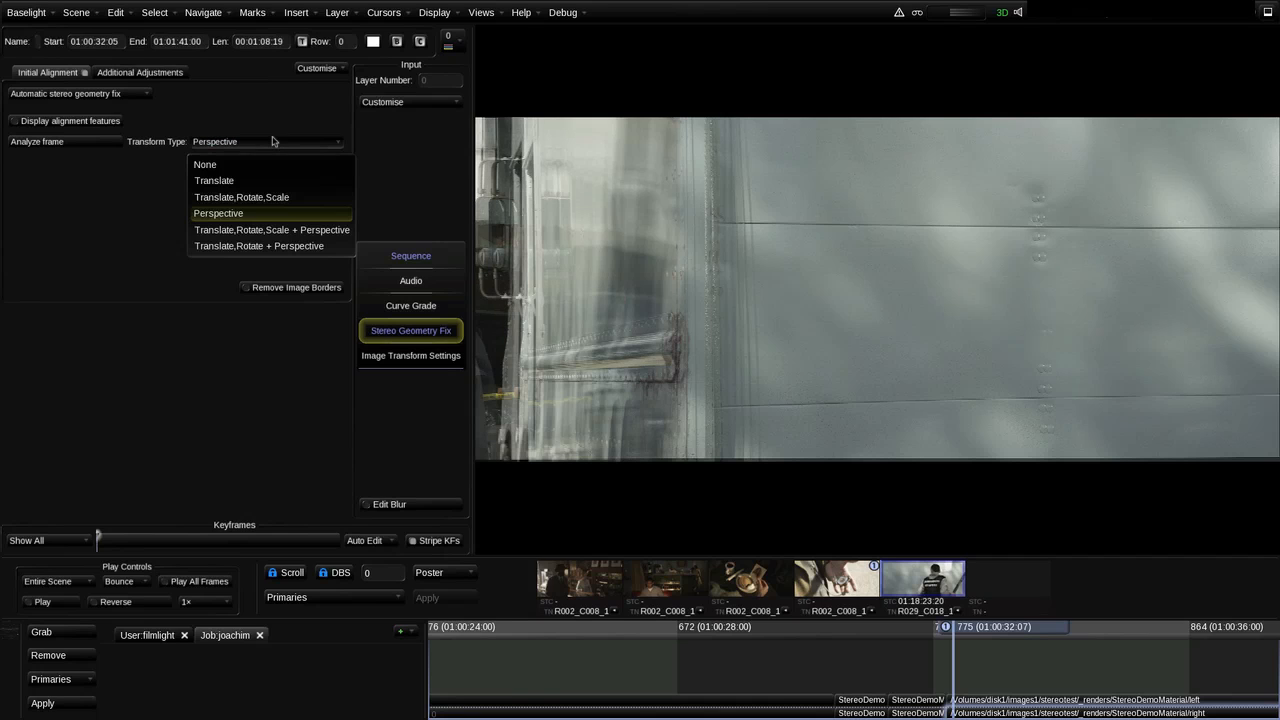
pyautogui.click(258, 231)
pyautogui.click(268, 144)
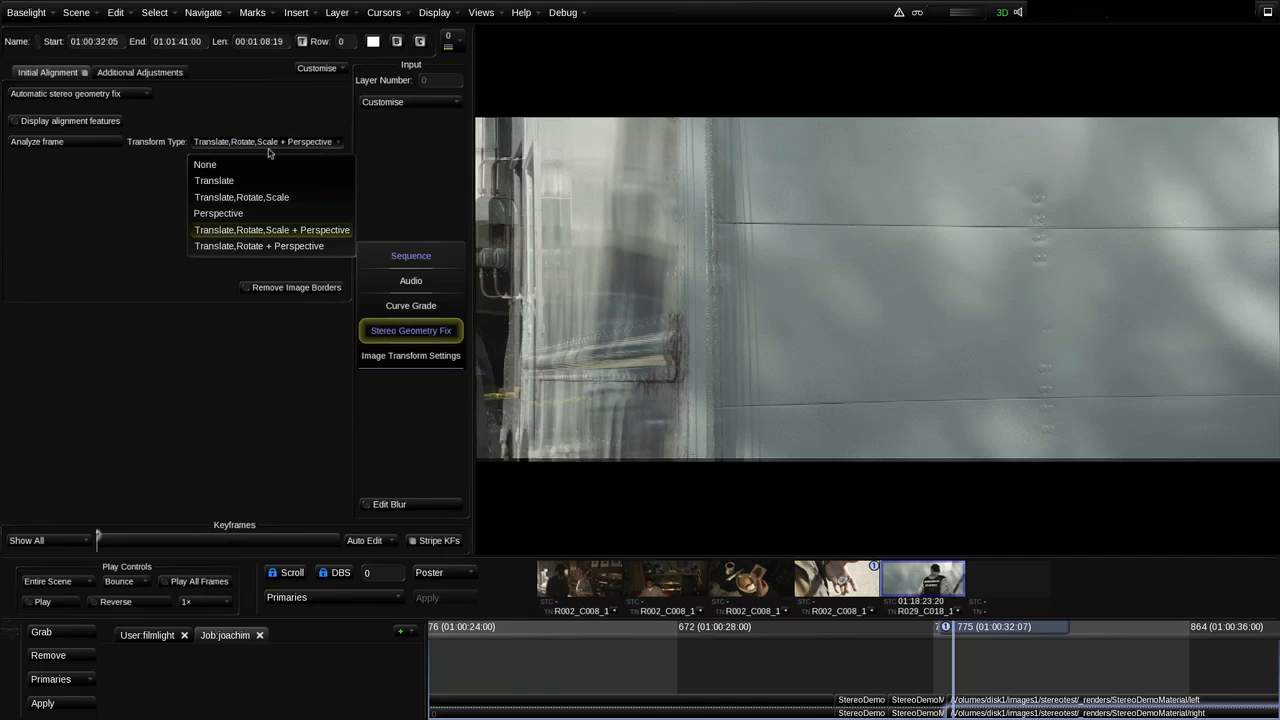
pyautogui.click(260, 246)
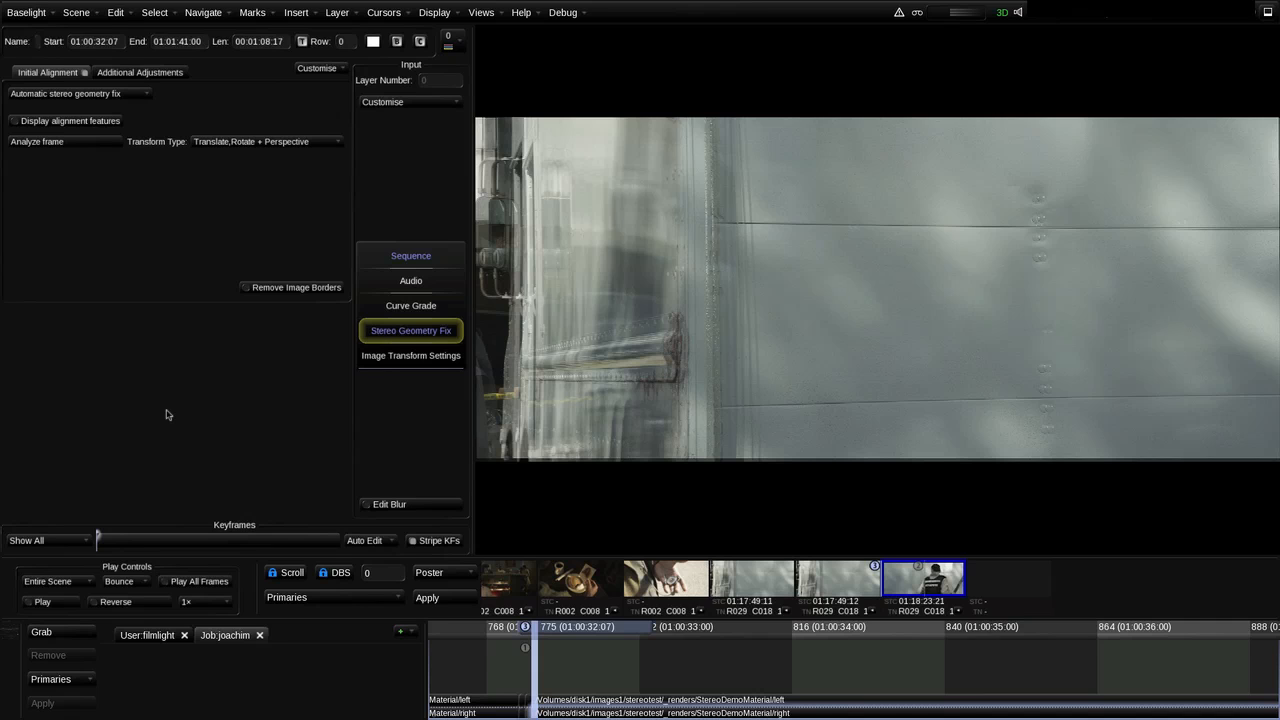
# Analyze the last shot at frame 1610, where the officer holds the shotgun, with transform type Translate,Rotate + Perspective
pyautogui.moveTo(570, 628); pyautogui.dragTo(617, 633)
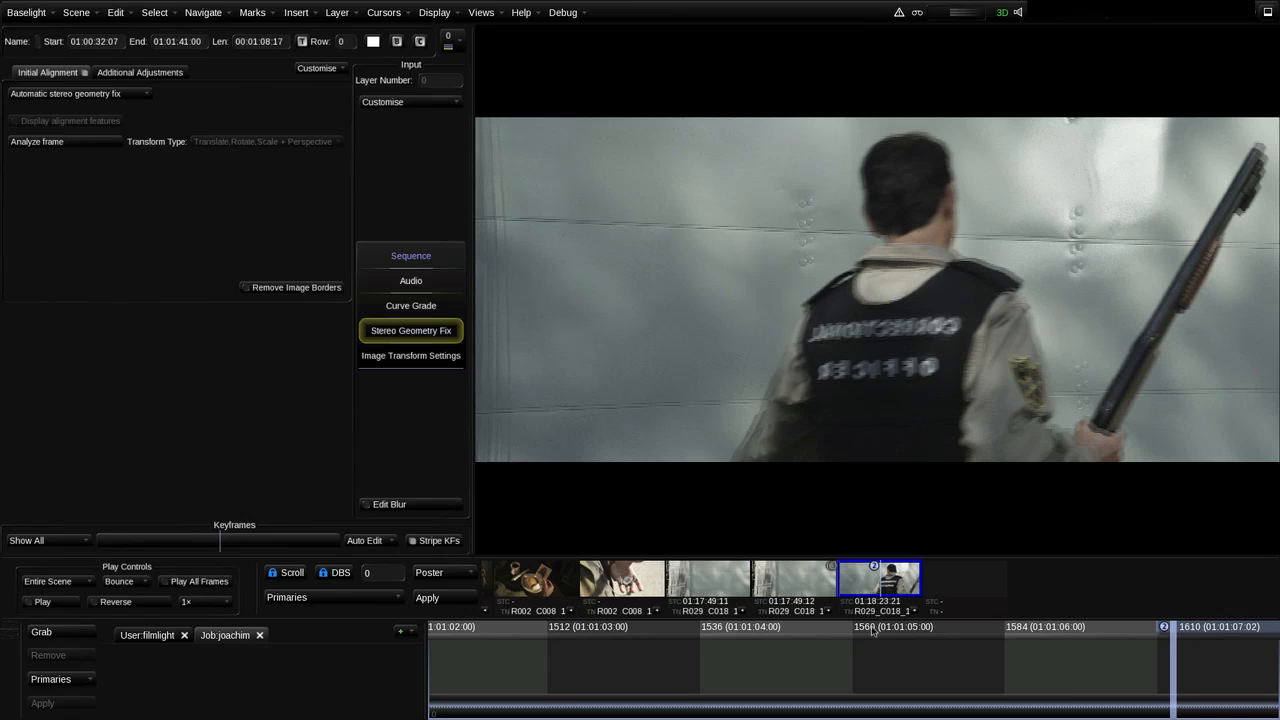
pyautogui.click(68, 146)
pyautogui.click(196, 145)
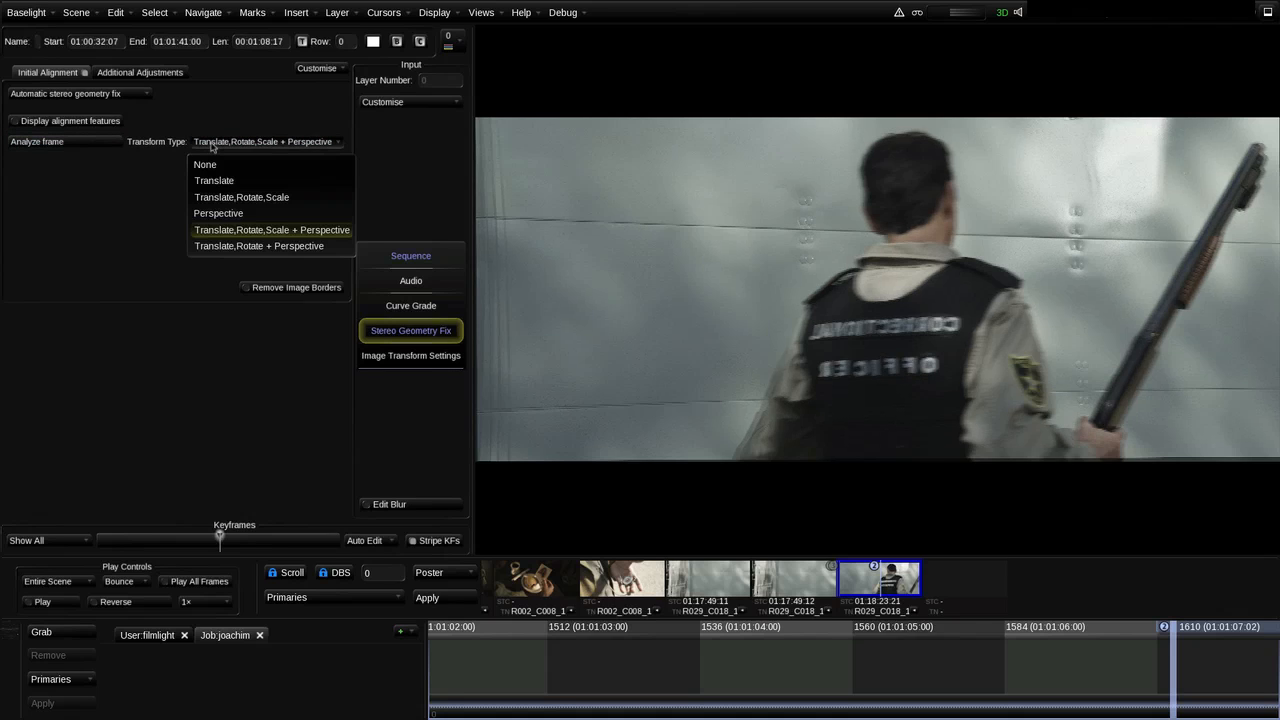
pyautogui.click(220, 246)
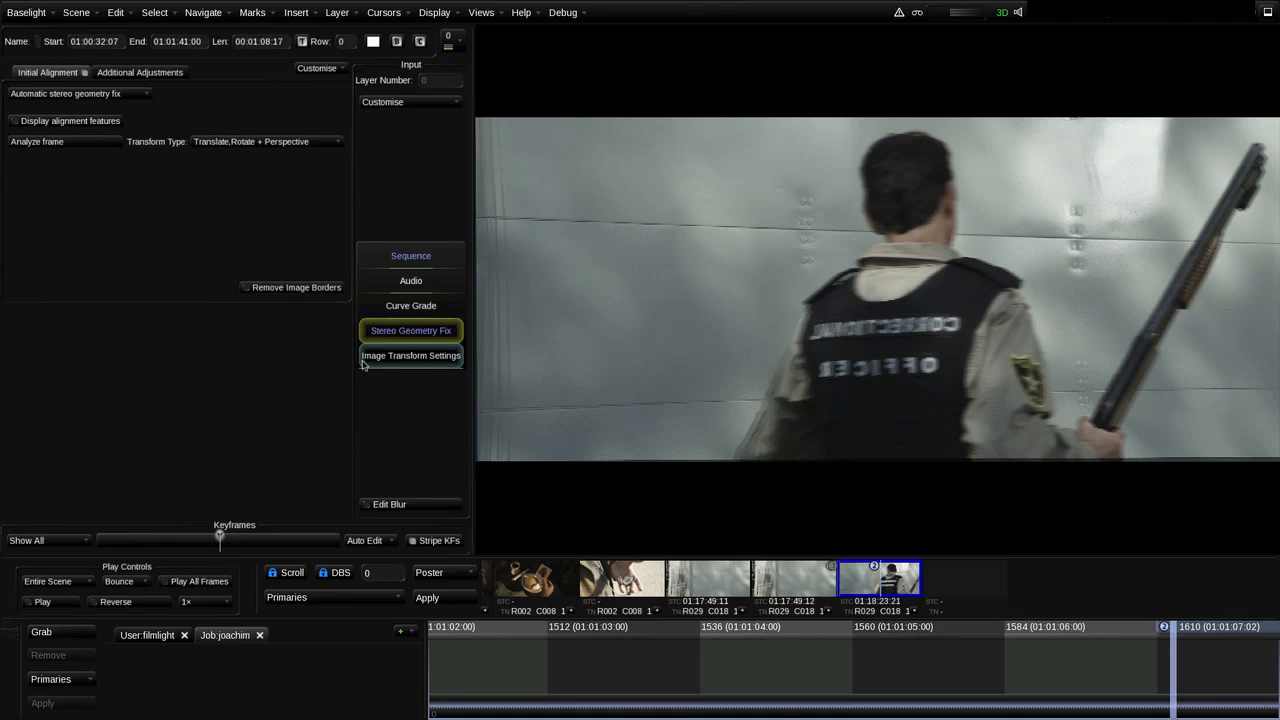
# Compare the last shot's opening frame 775 with the separately aligned frame 774 by alternating between them
pyautogui.press('Home')
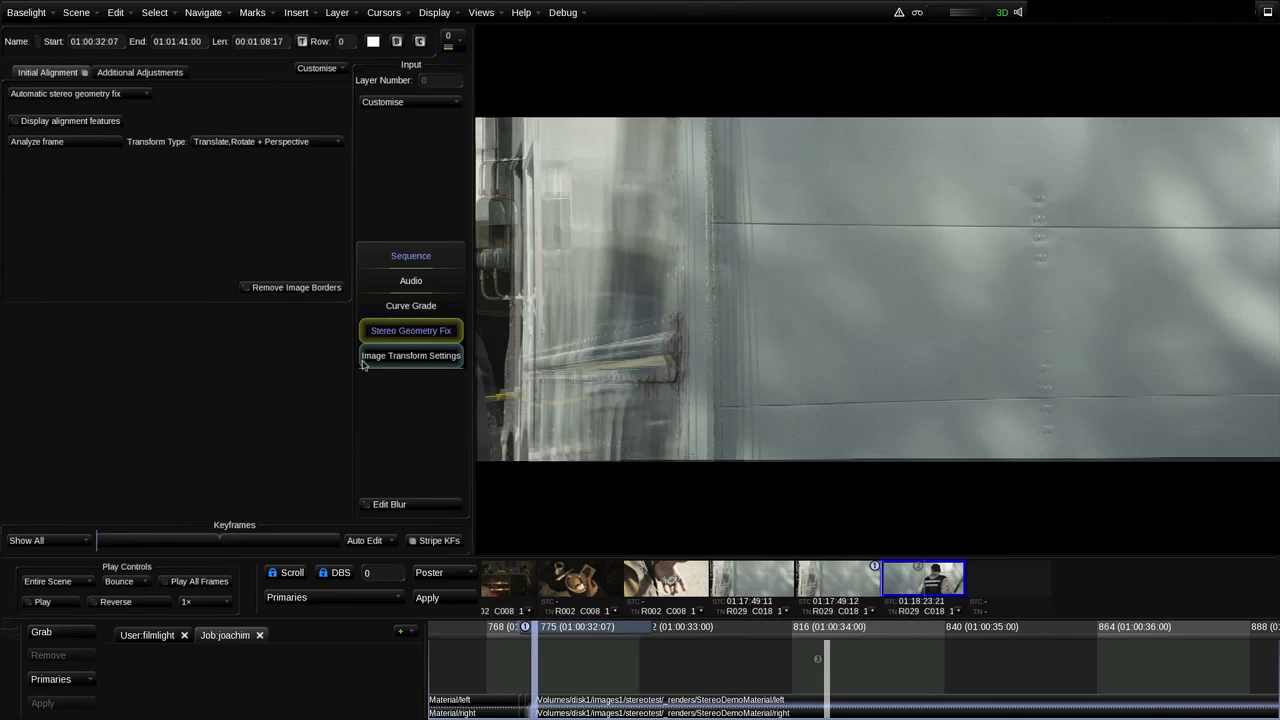
pyautogui.press('Left')
pyautogui.press('Right')
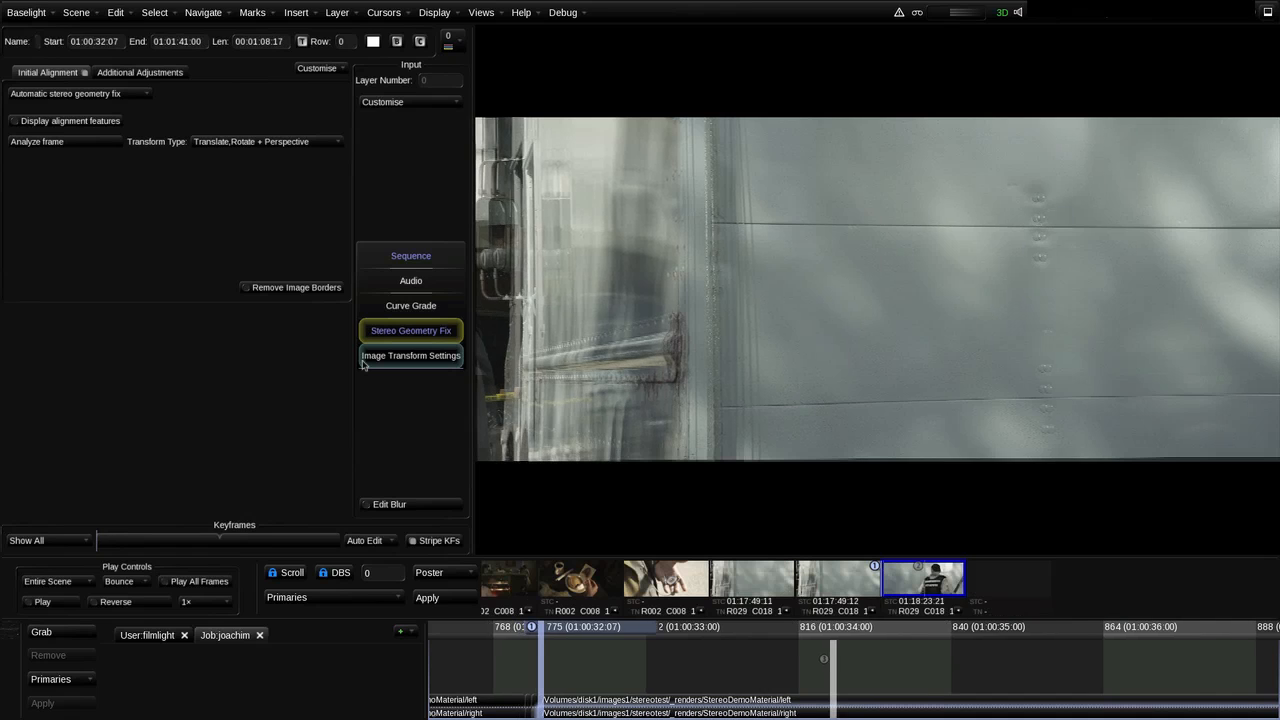
pyautogui.press('Left')
pyautogui.press('Right')
pyautogui.press('Left')
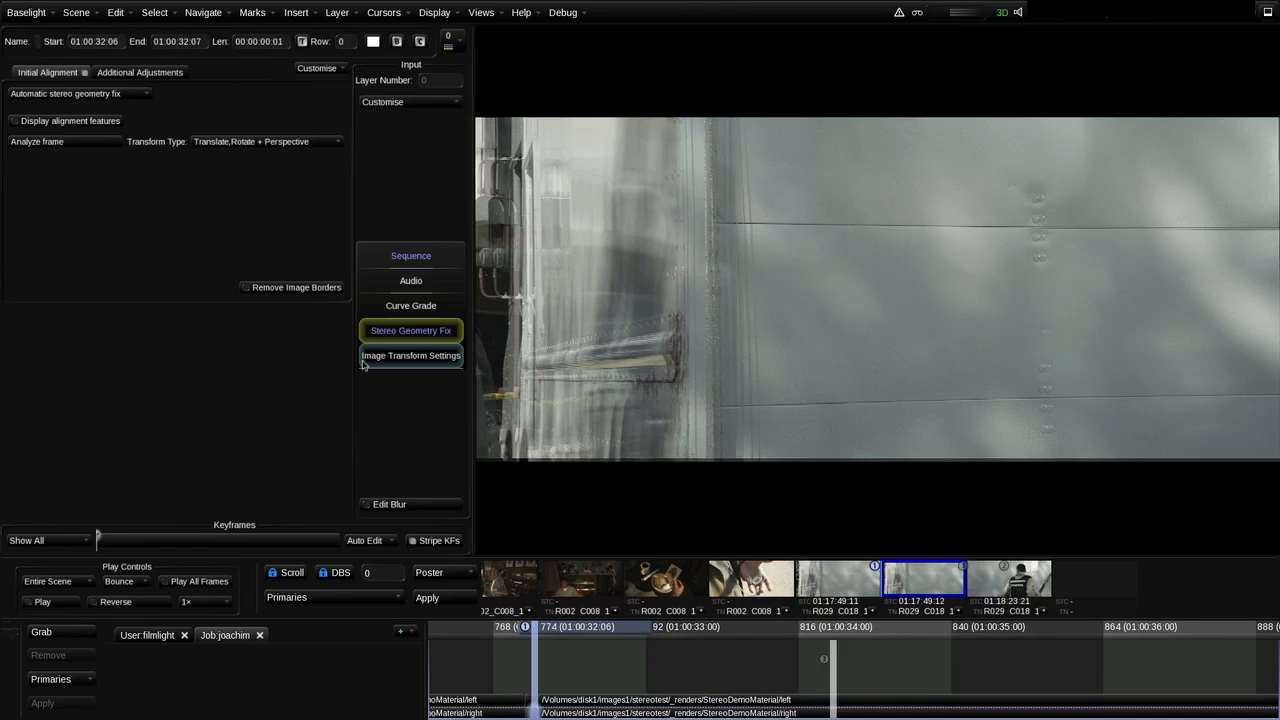
pyautogui.press('Right')
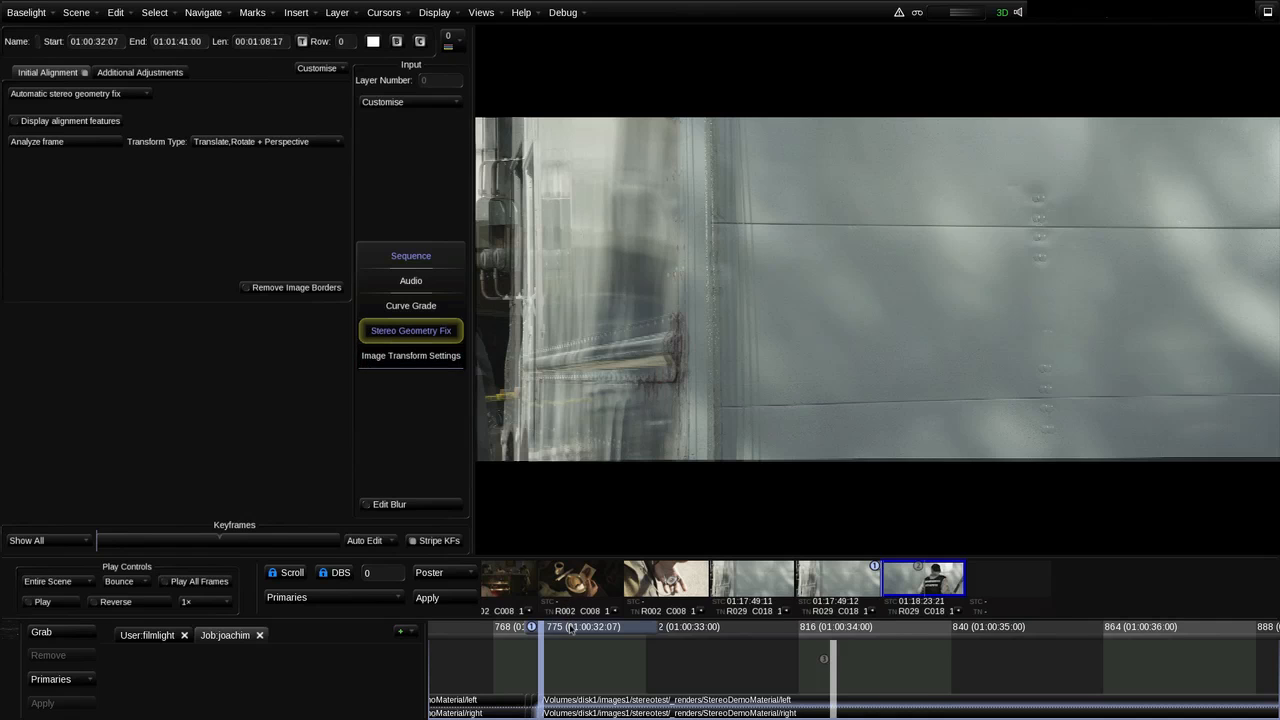
pyautogui.press('Left')
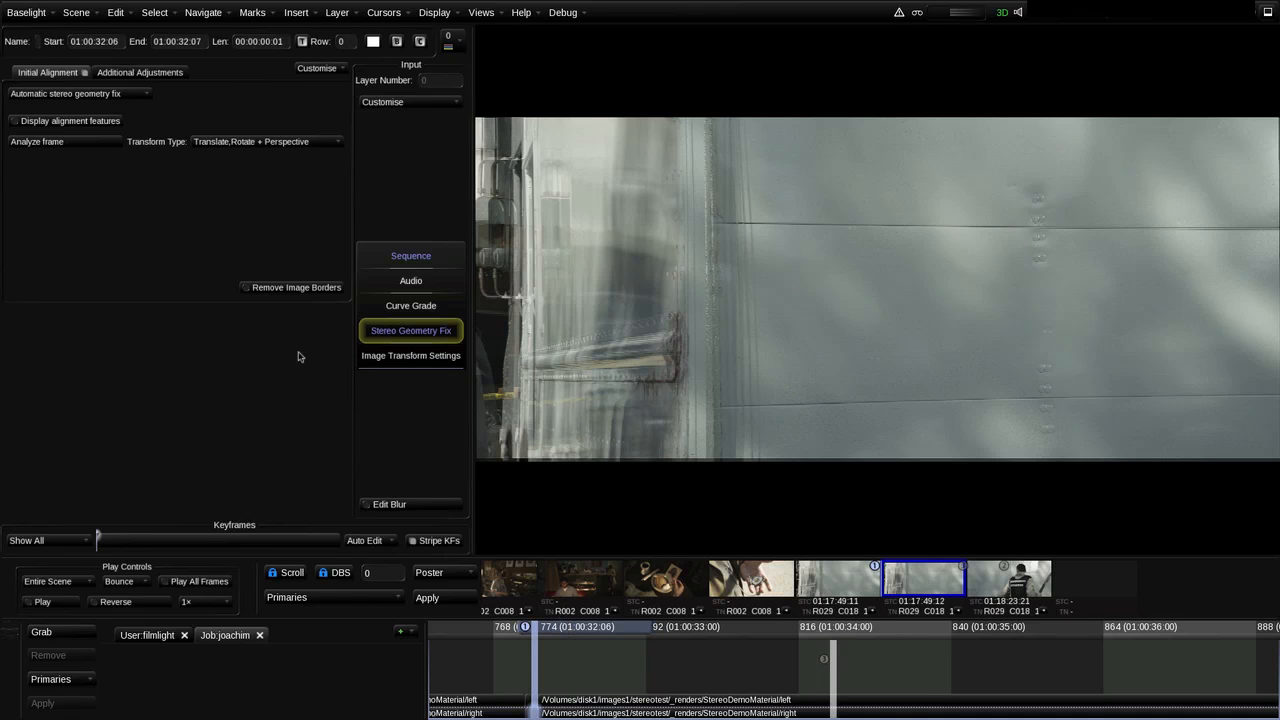
# Show frame 774's alignment features, remove the mismatched pairs and several matched ones on the metal wall, and hide the features
pyautogui.click(70, 121)
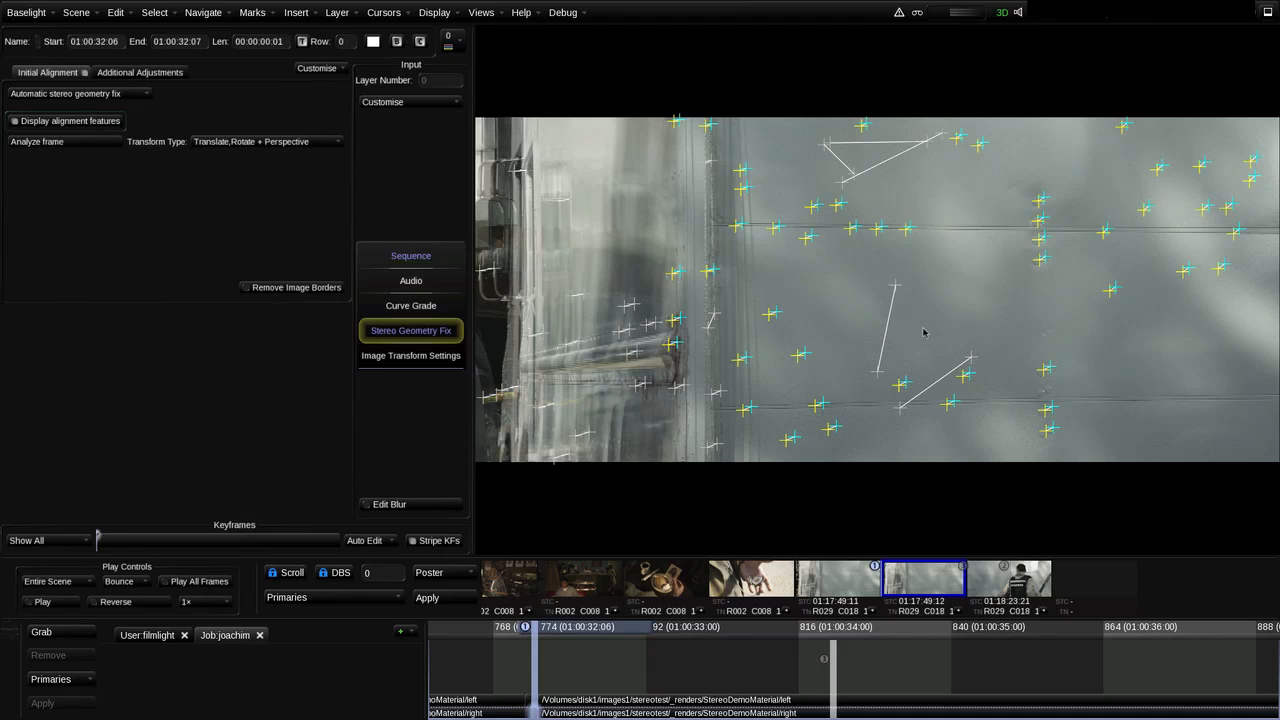
pyautogui.click(896, 287)
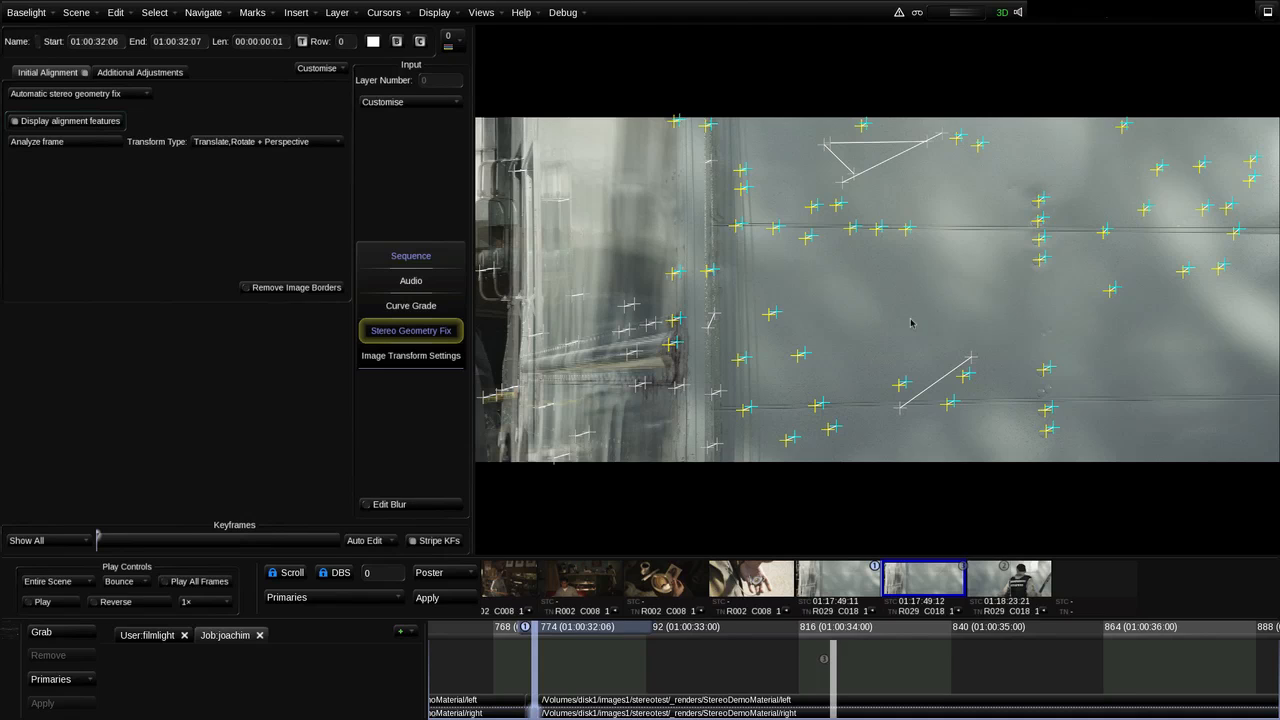
pyautogui.click(902, 409)
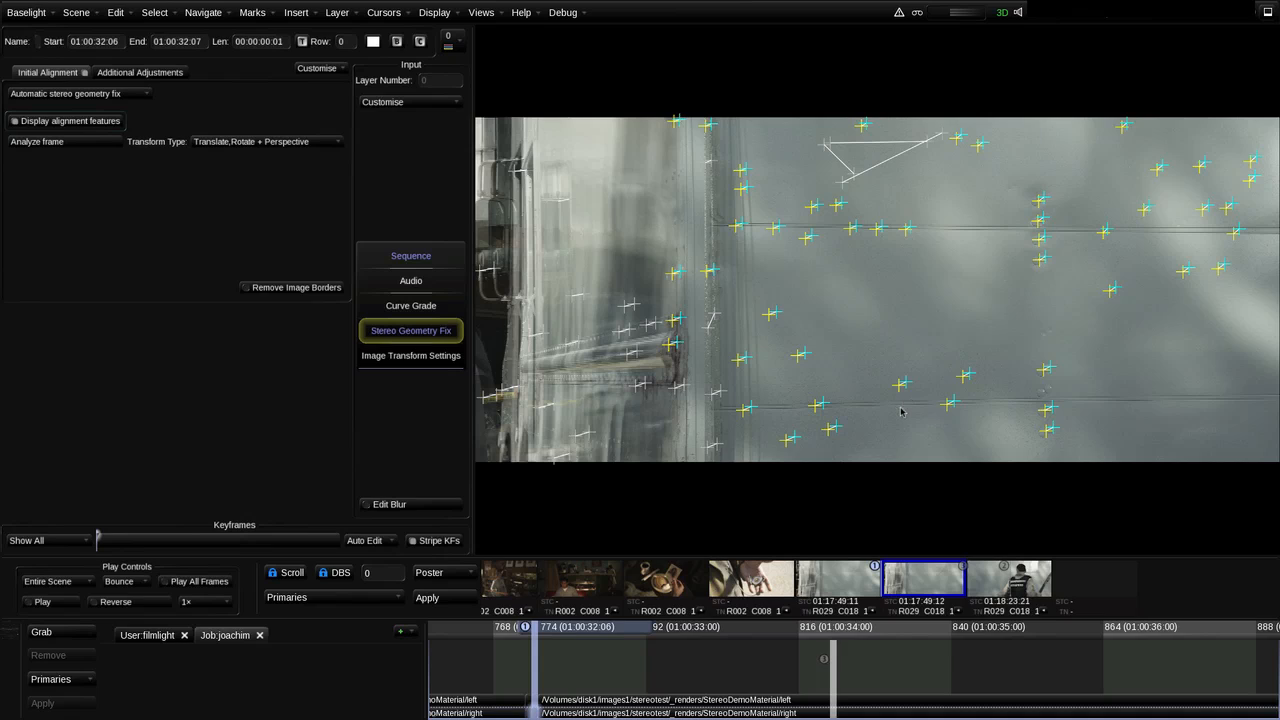
pyautogui.click(842, 185)
pyautogui.click(854, 178)
pyautogui.click(925, 146)
pyautogui.click(1159, 170)
pyautogui.click(1201, 168)
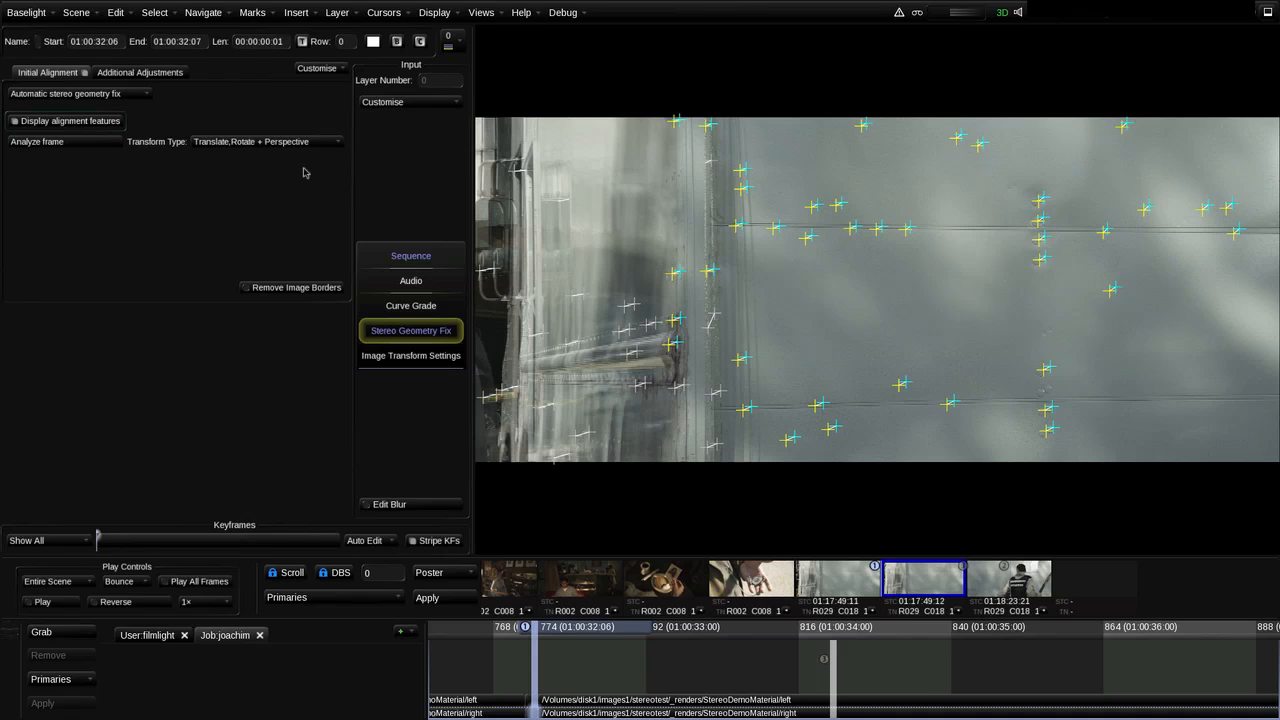
pyautogui.click(73, 124)
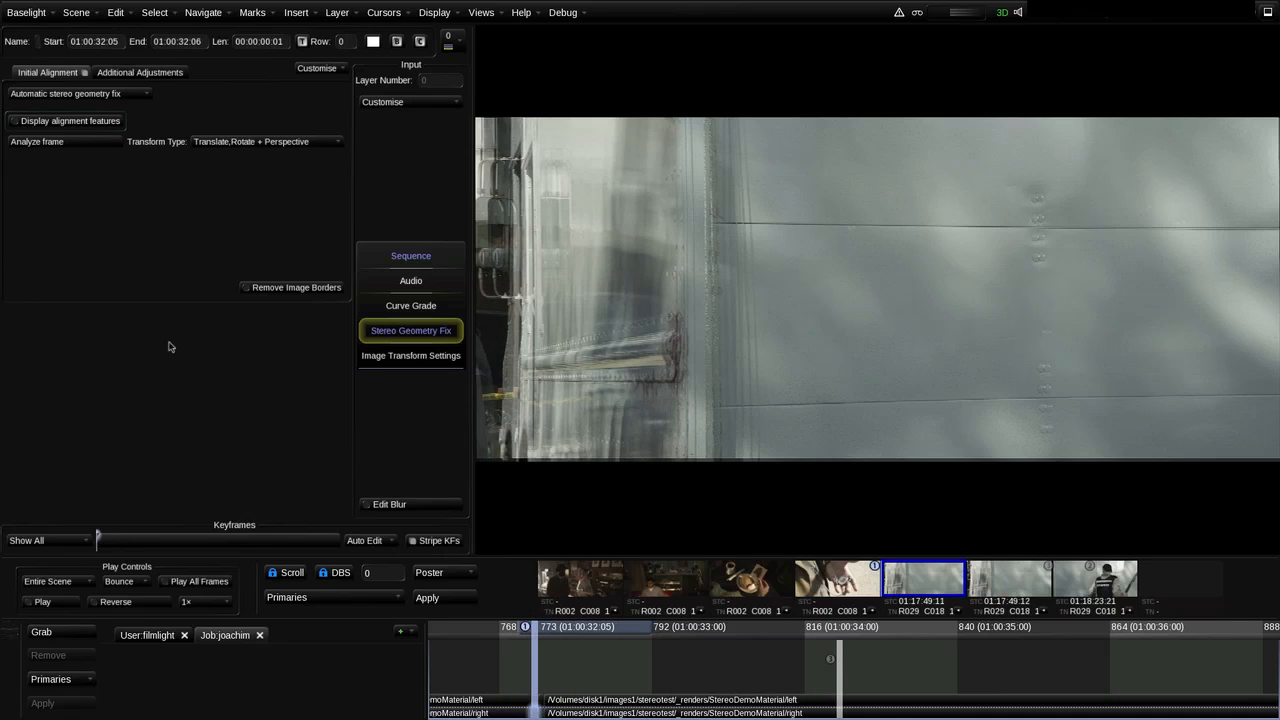
# Compare the alignment of frames 773 and 774 by alternating between them
pyautogui.press('Left')
pyautogui.press('Right')
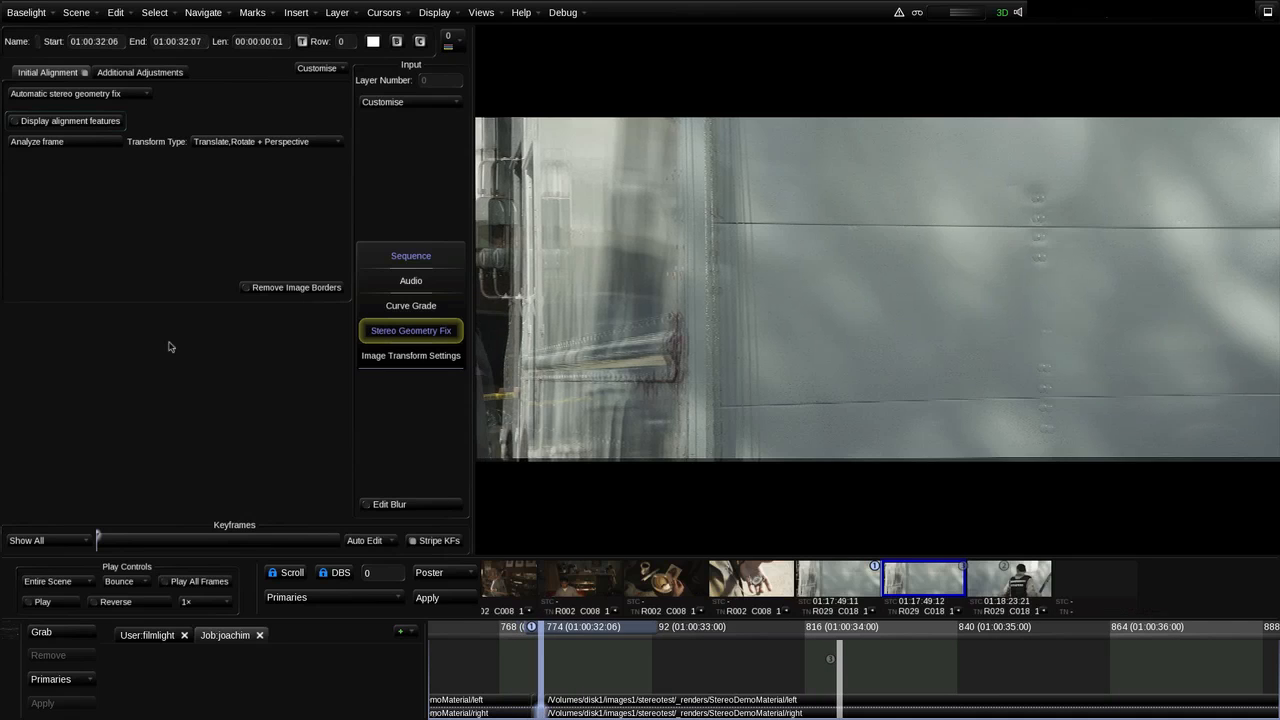
pyautogui.press('Left')
pyautogui.press('Right')
pyautogui.press('Left')
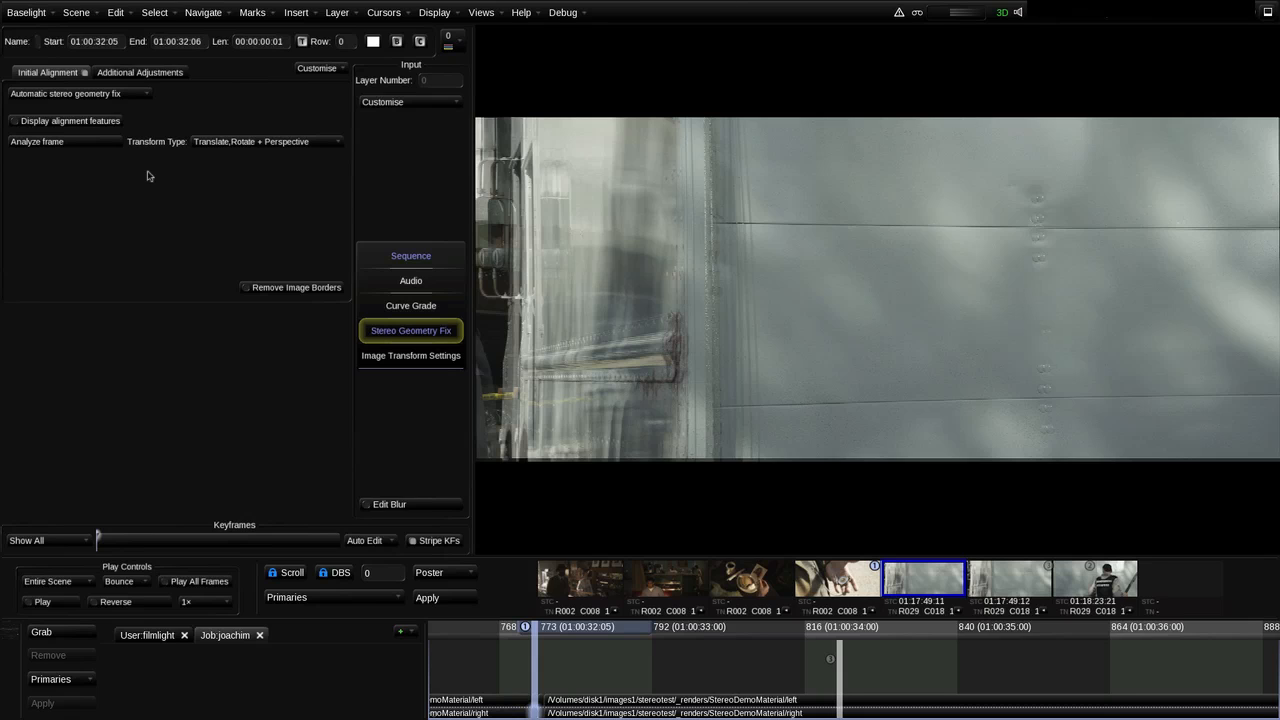
# Switch frame 773's alignment to Semi automatic stereo geometry fix and show a single eye in the 1×1 Layout
pyautogui.click(130, 104)
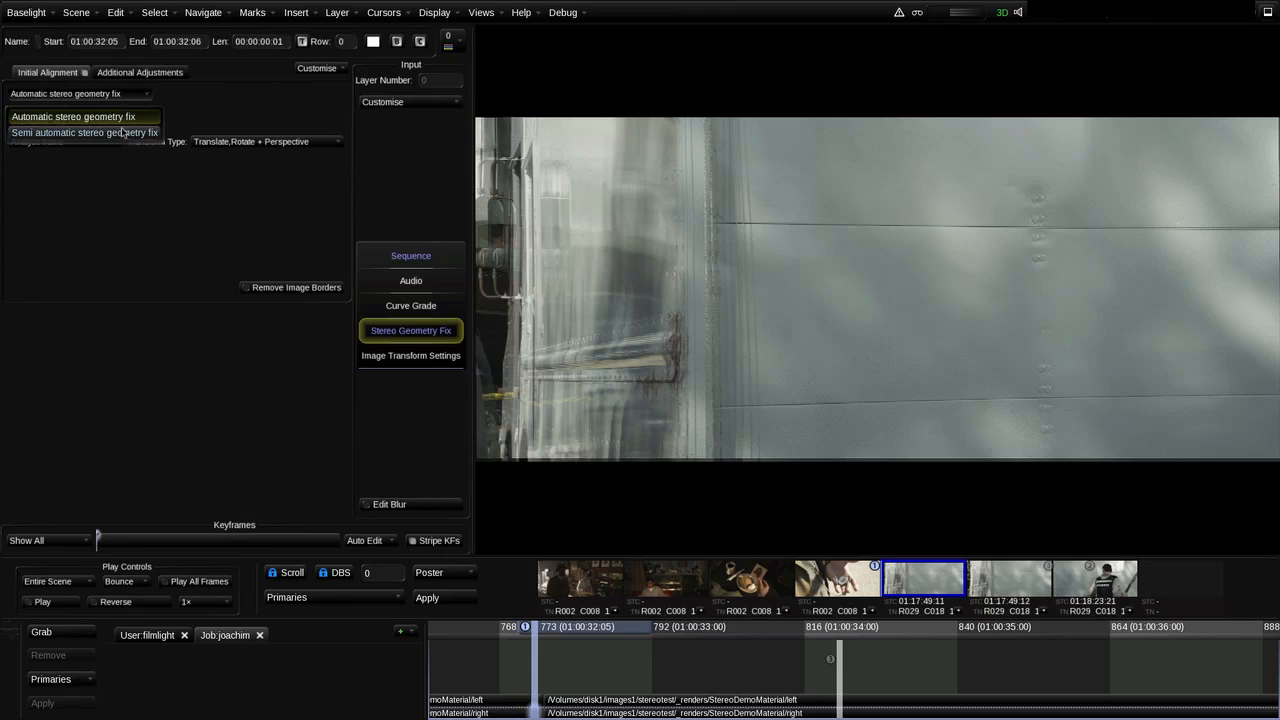
pyautogui.click(123, 131)
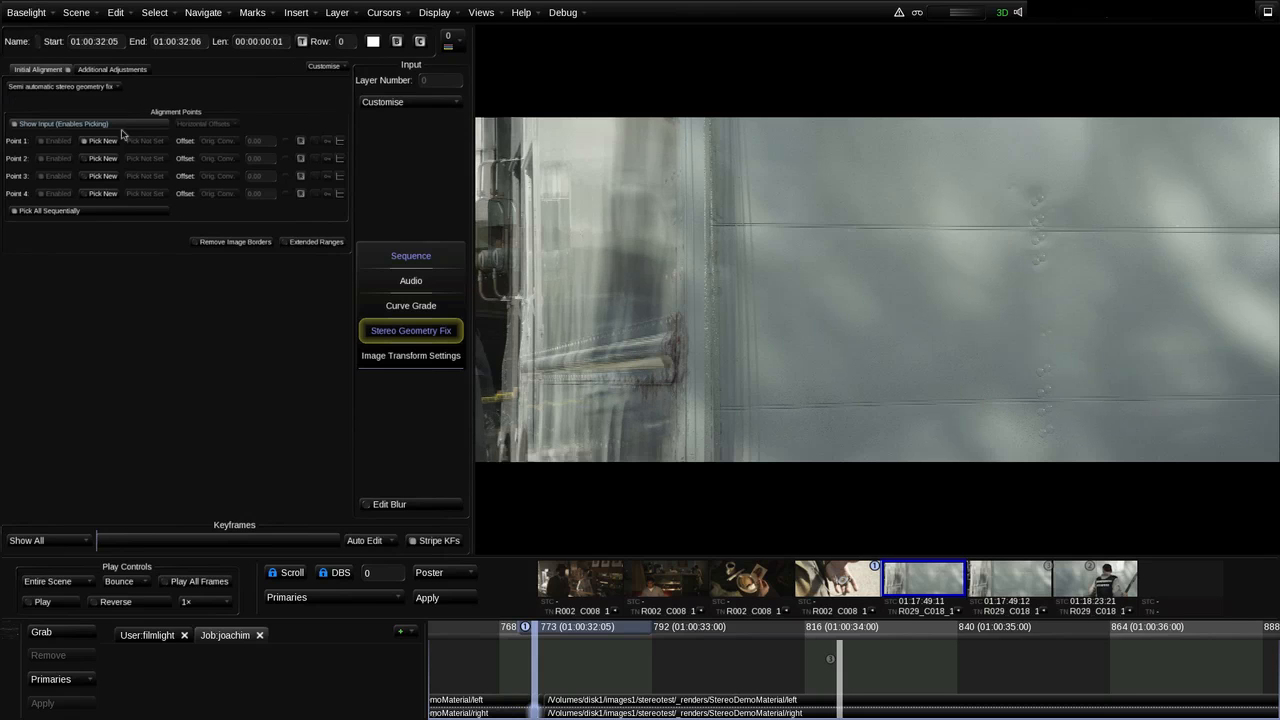
pyautogui.click(432, 13)
pyautogui.click(455, 35)
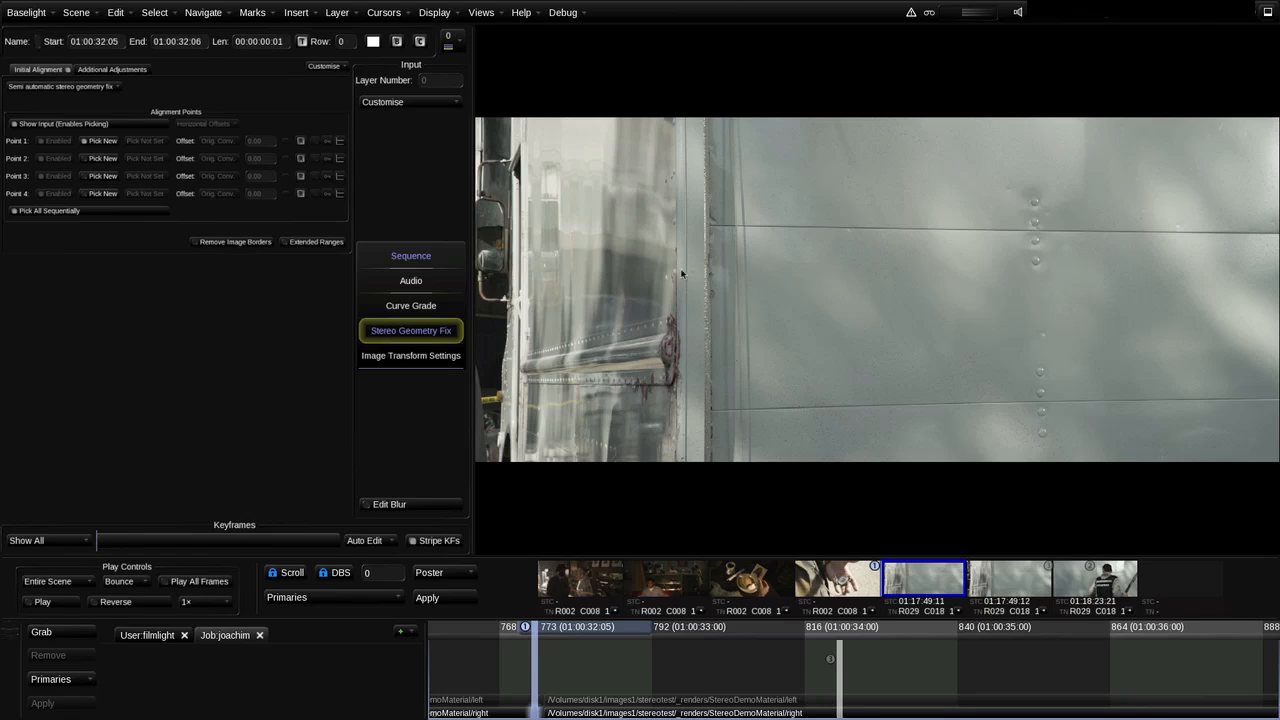
# Pick four alignment points: the top rivets of the wall's upper and lower groups, the mirror's lower corner, and the lower seam's corner
pyautogui.click(1036, 200)
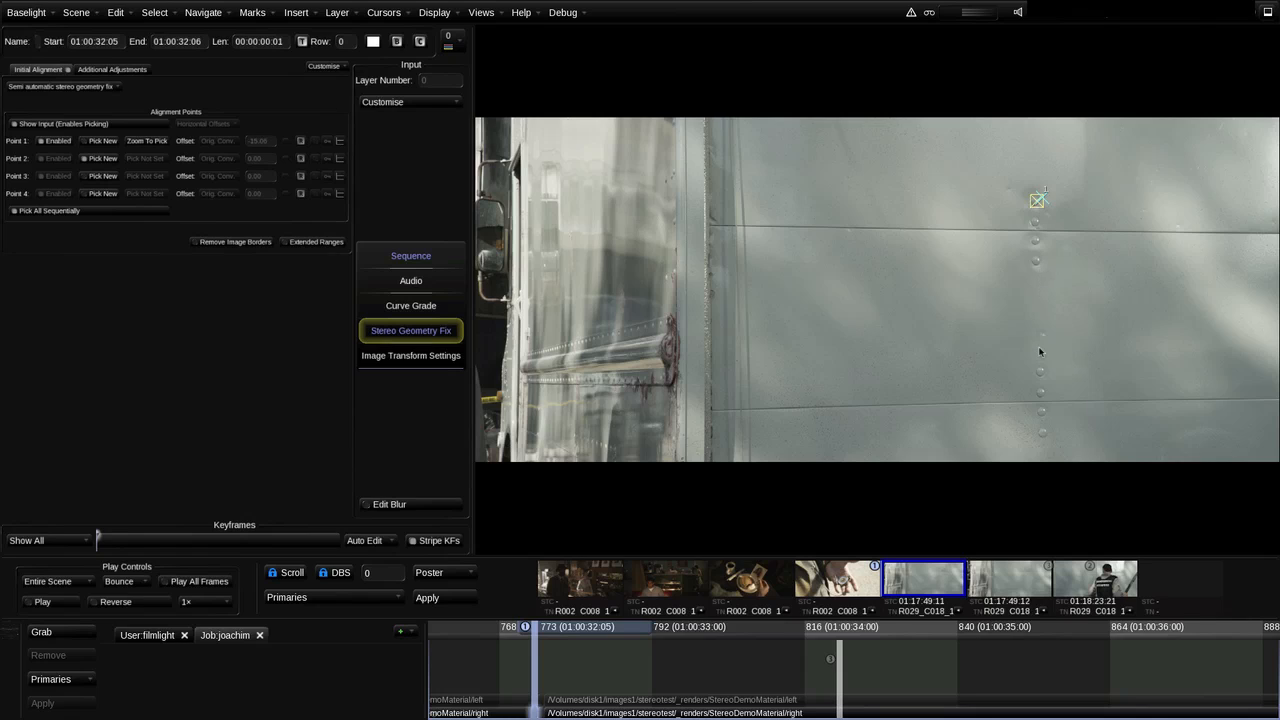
pyautogui.click(1042, 373)
pyautogui.click(483, 297)
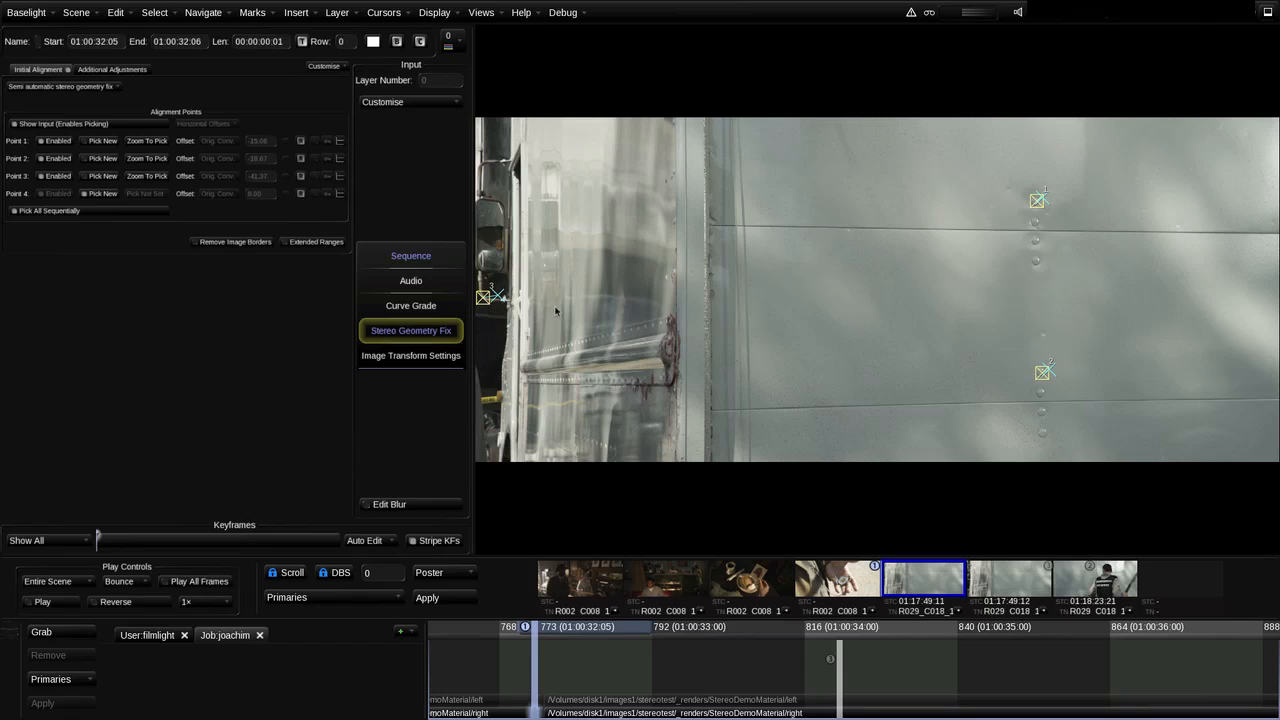
pyautogui.click(713, 412)
# Turn off the input view to see the aligned result, and display both eyes in the 1x1 Stereo Interleaved Layout
pyautogui.click(66, 124)
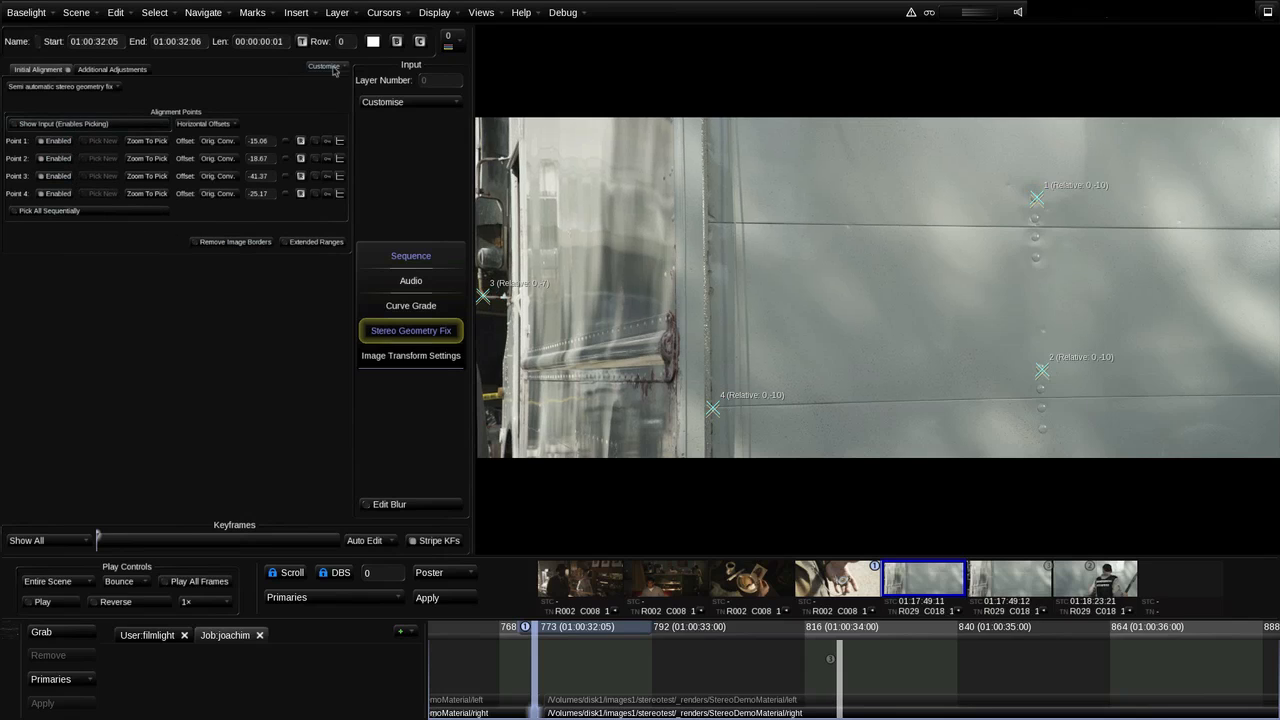
pyautogui.click(434, 12)
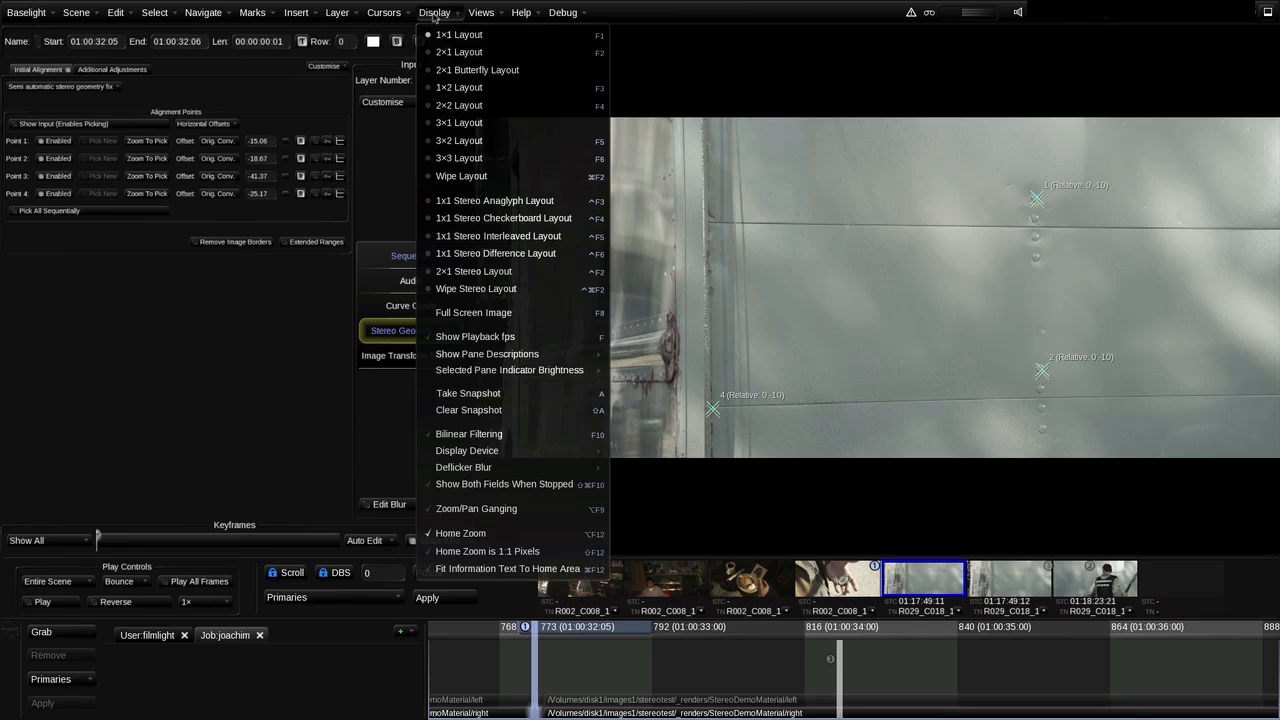
pyautogui.click(482, 236)
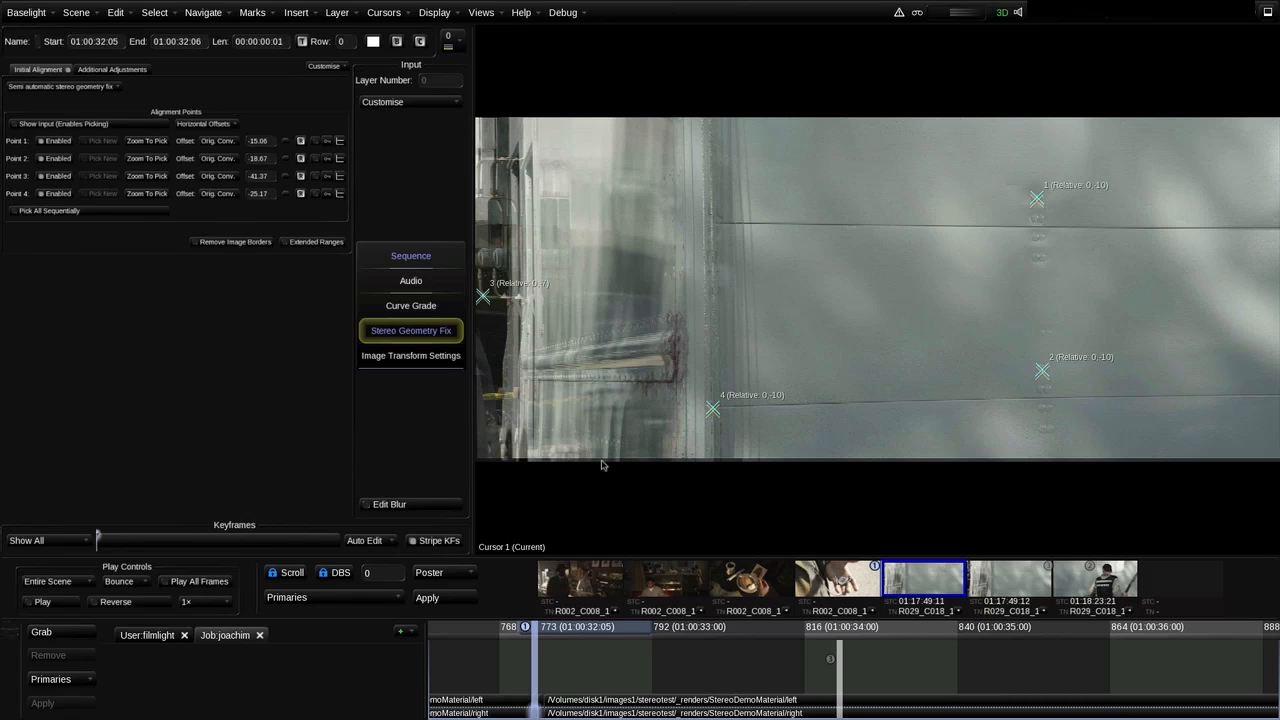
# Compare the semi-automatic alignment of frame 773 with the automatic alignment of frame 774
pyautogui.press('Right')
pyautogui.press('Left')
pyautogui.press('Right')
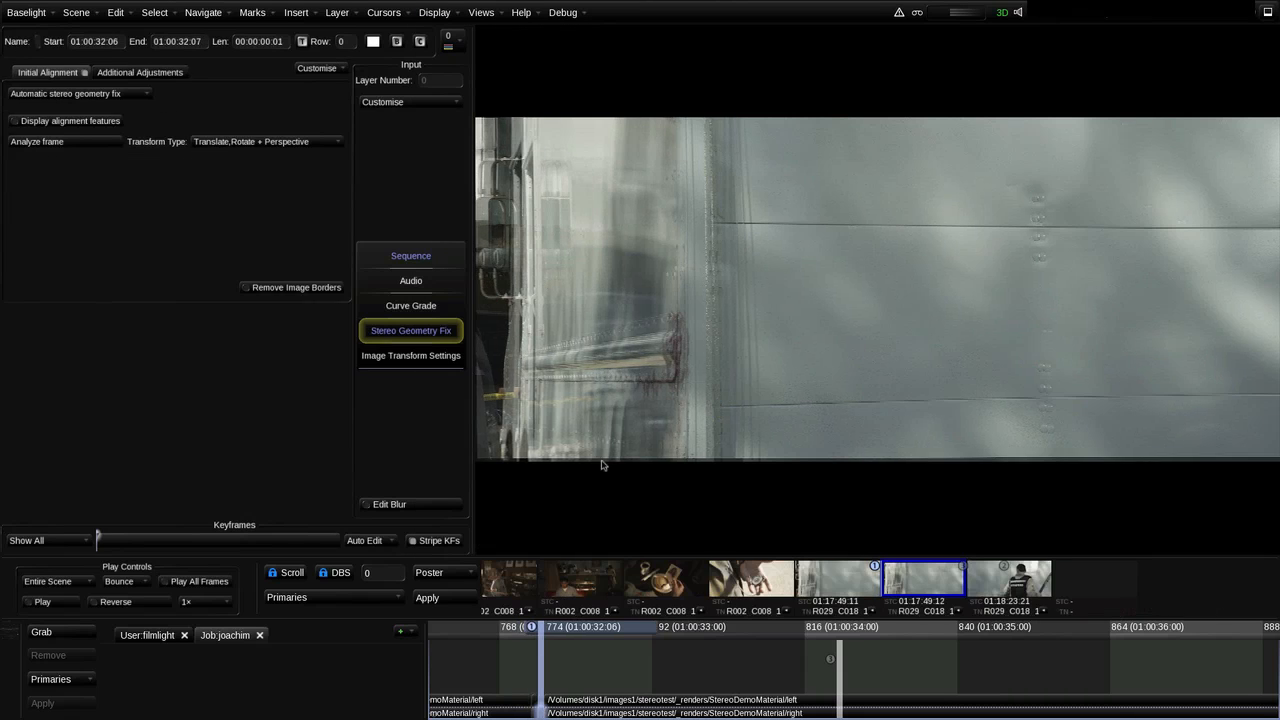
pyautogui.press('Left')
pyautogui.press('Right')
pyautogui.press('Left')
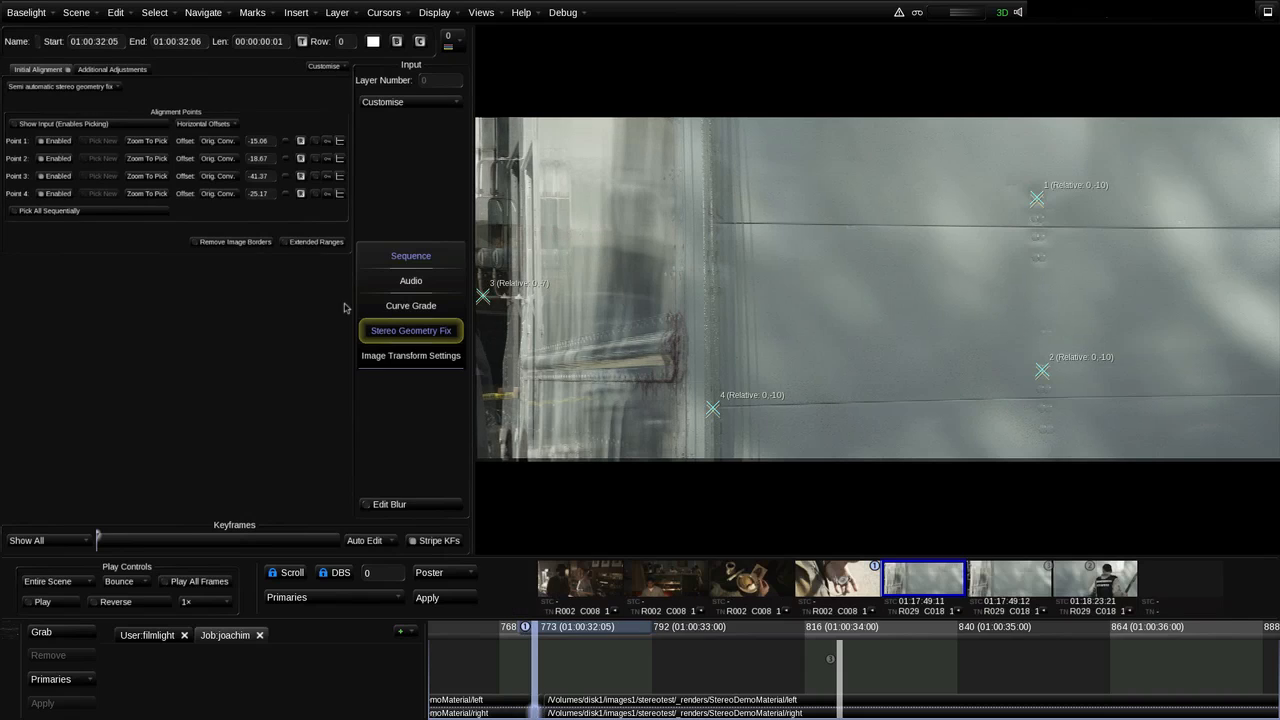